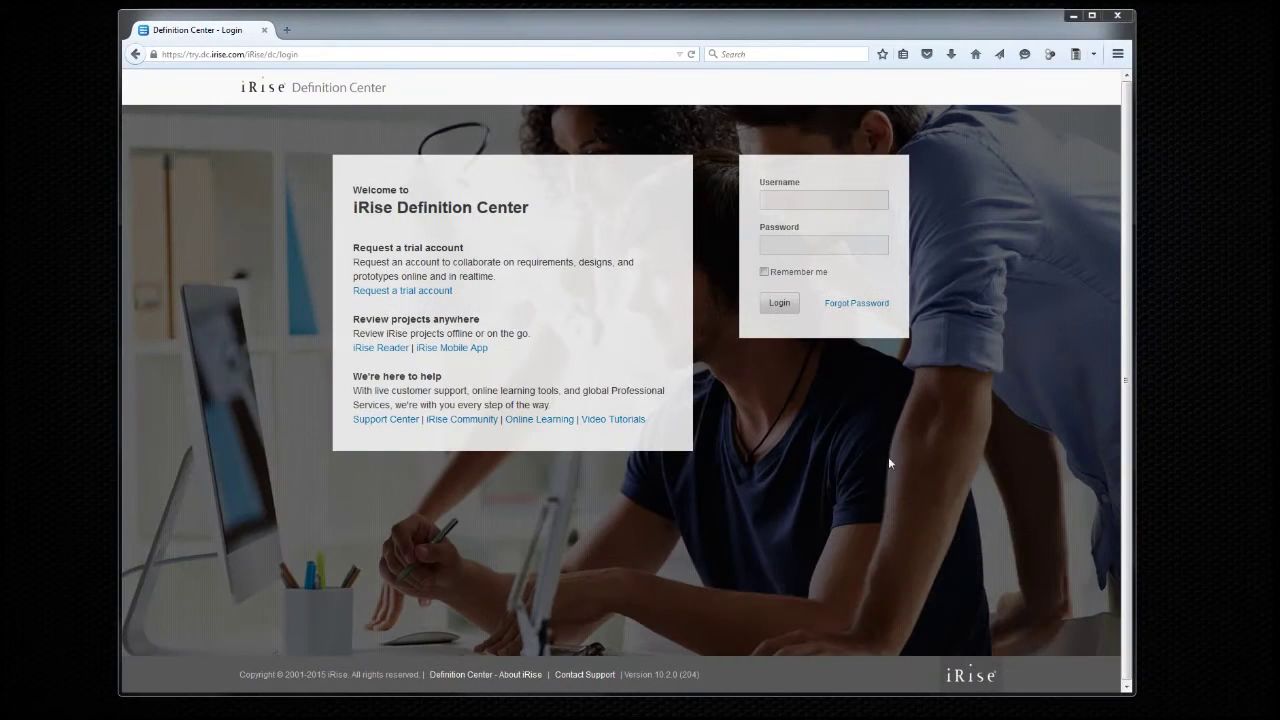
Log in to iRise Definition Center with the account's username and password.
click(819, 201)
text(105529230)
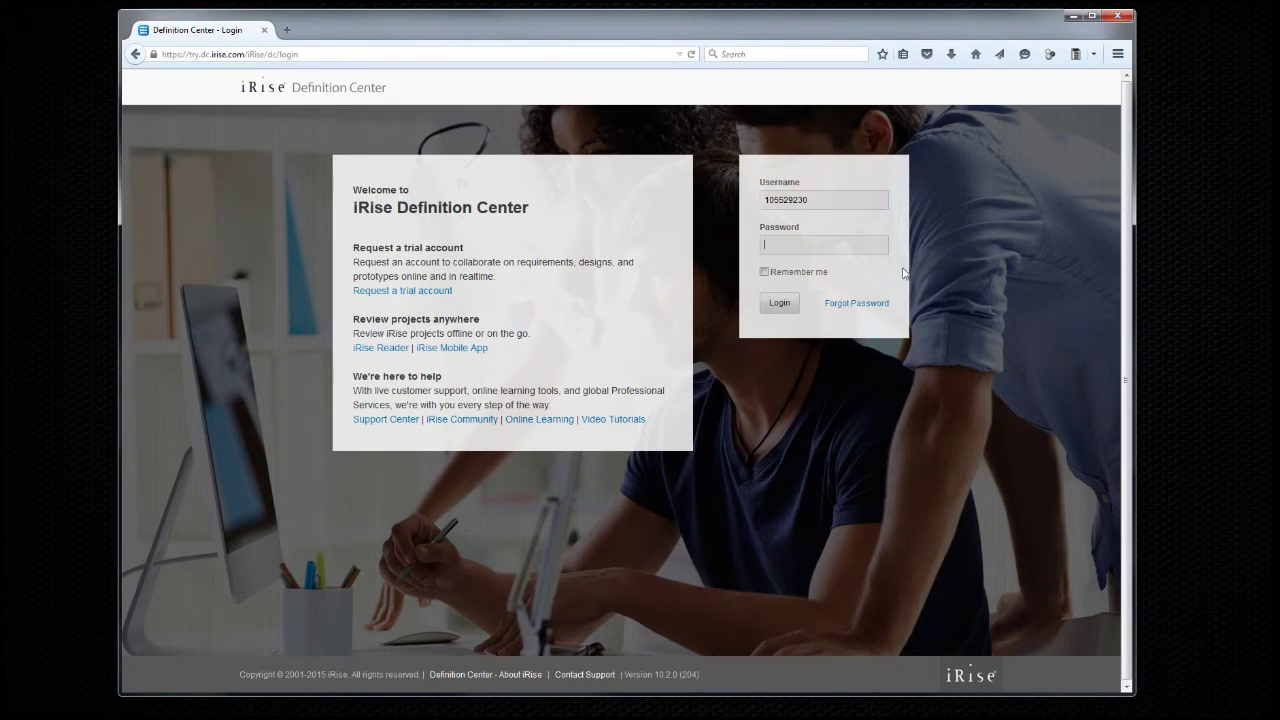
key(Tab)
text(•••••••••)
click(779, 303)
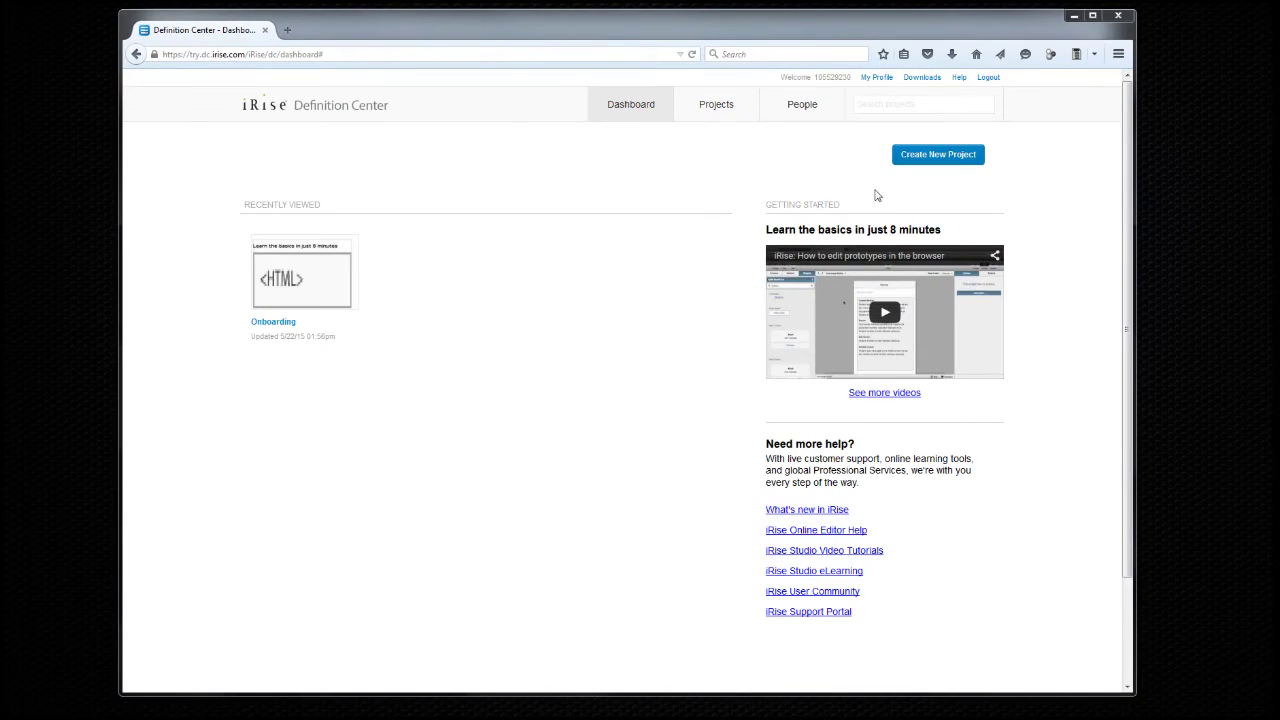
Create a new project named 'iRise Video Demo Project'.
click(930, 160)
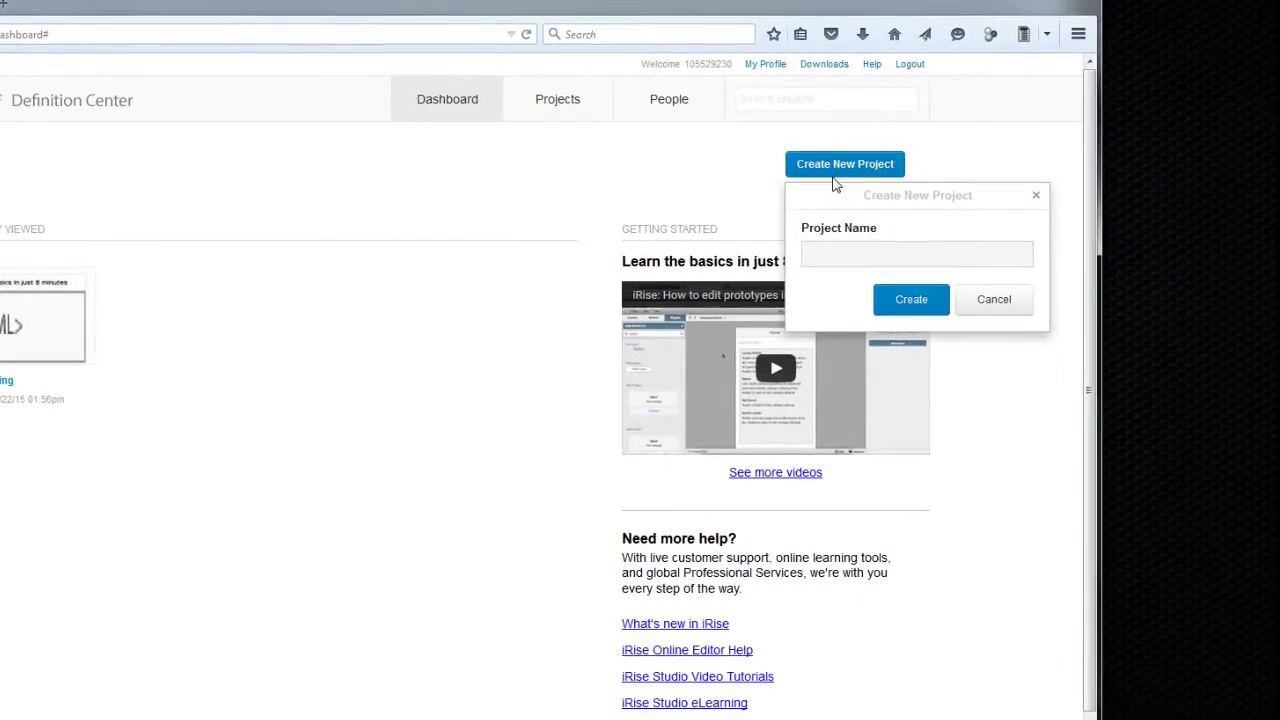
text(iRise )
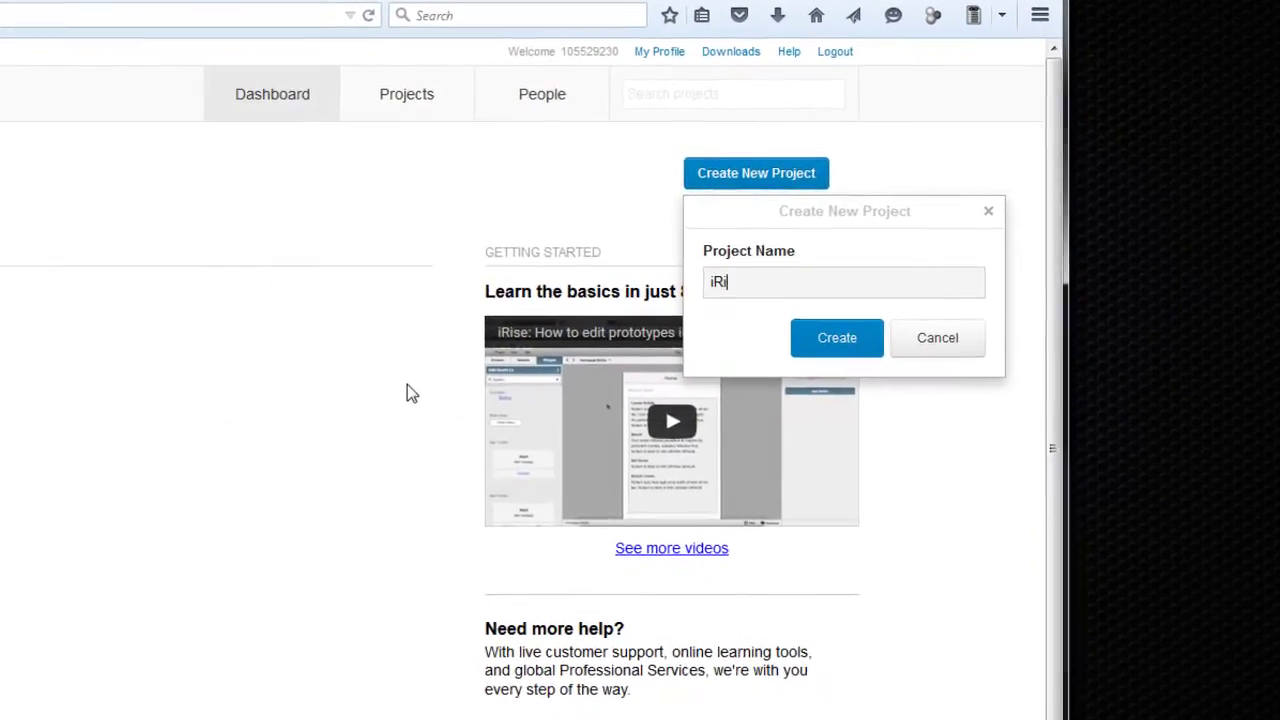
text(Video Demo Proje)
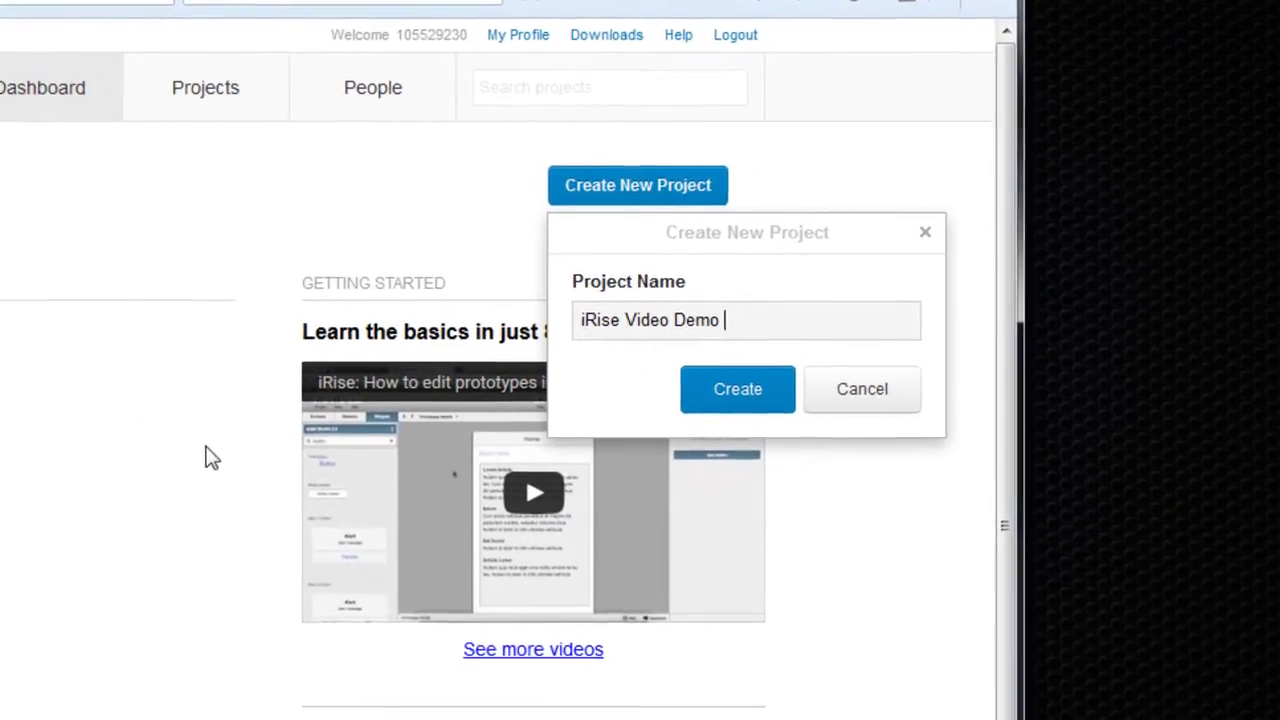
text(ct)
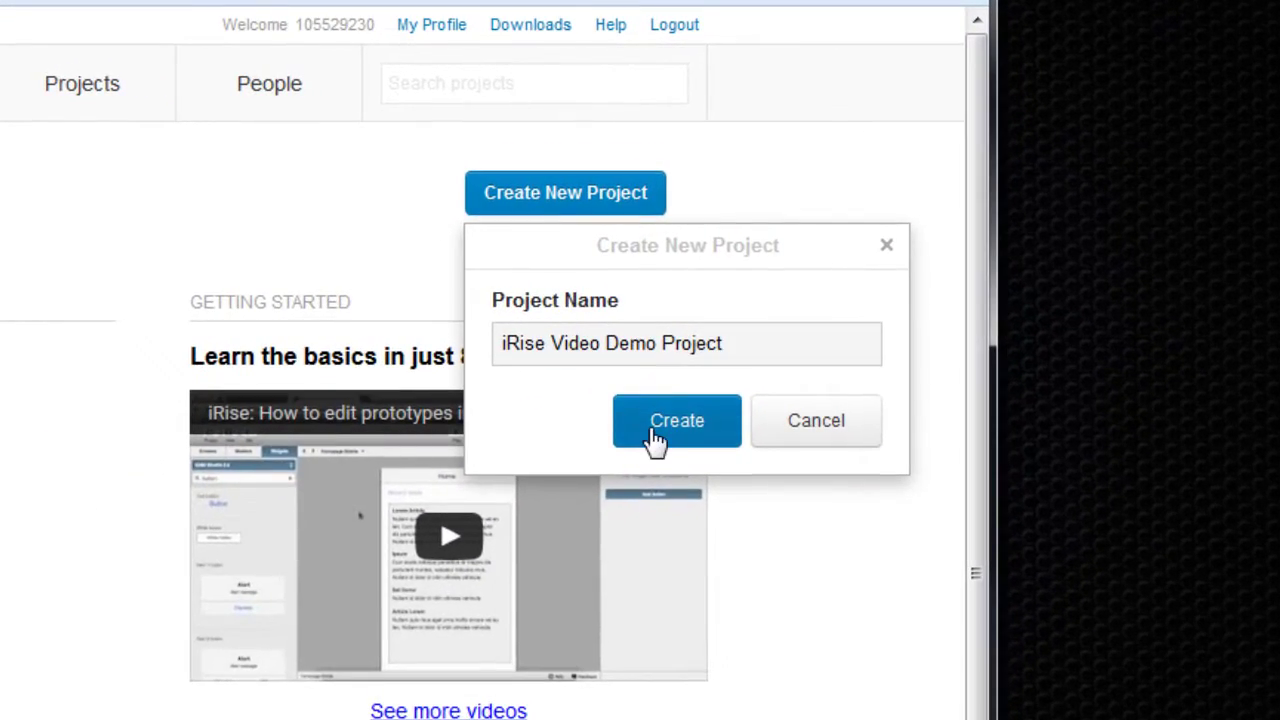
click(692, 408)
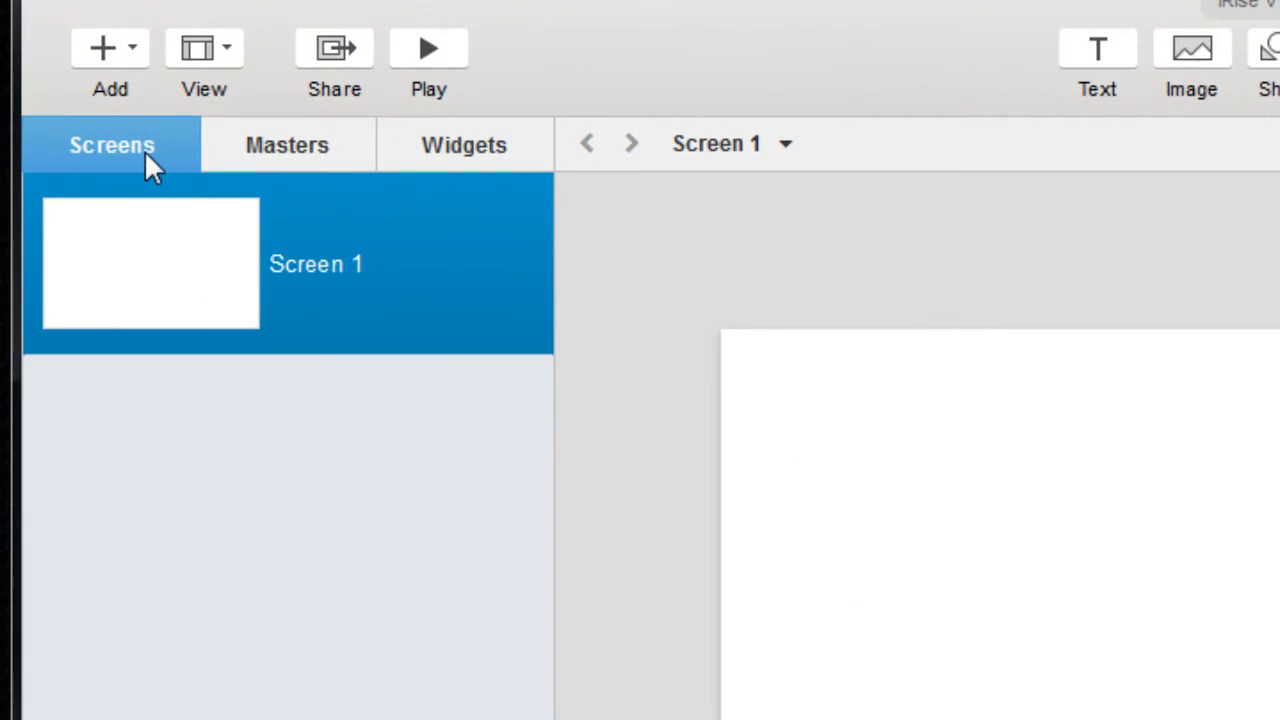
Browse the widget libraries and Screen 1's actions to reach the new-screen template gallery.
click(451, 155)
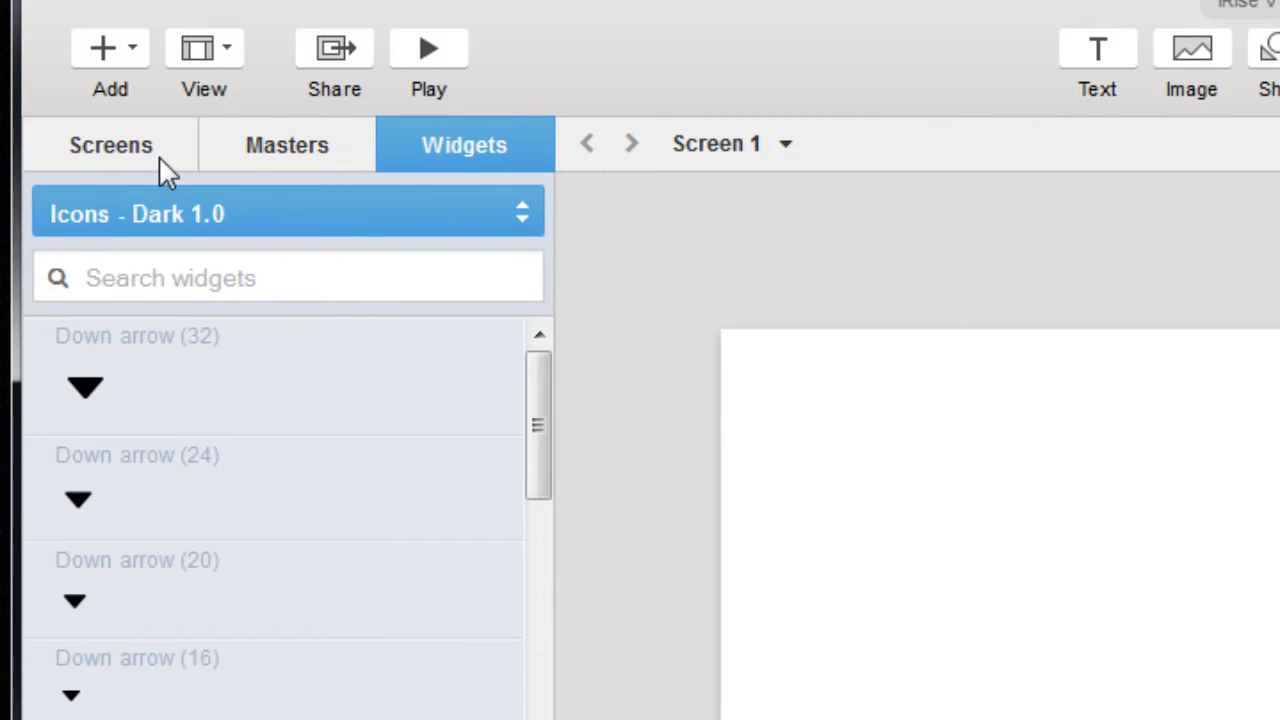
click(160, 160)
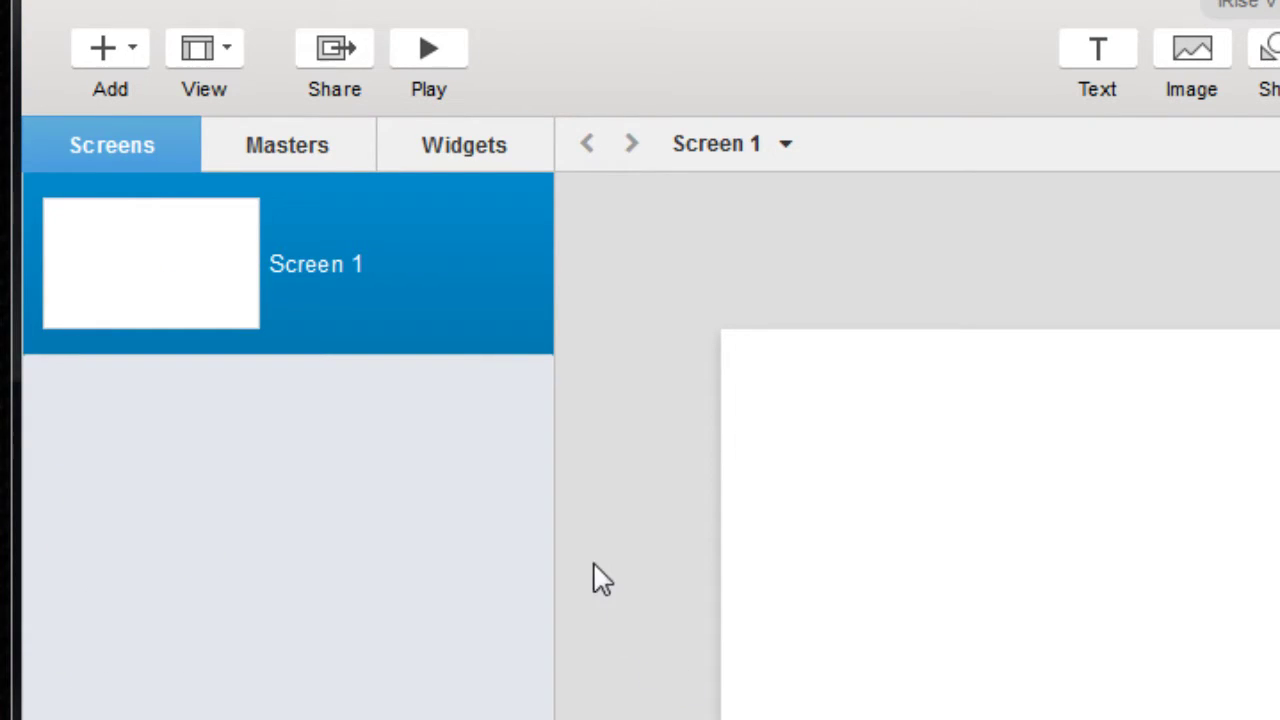
right_click(238, 297)
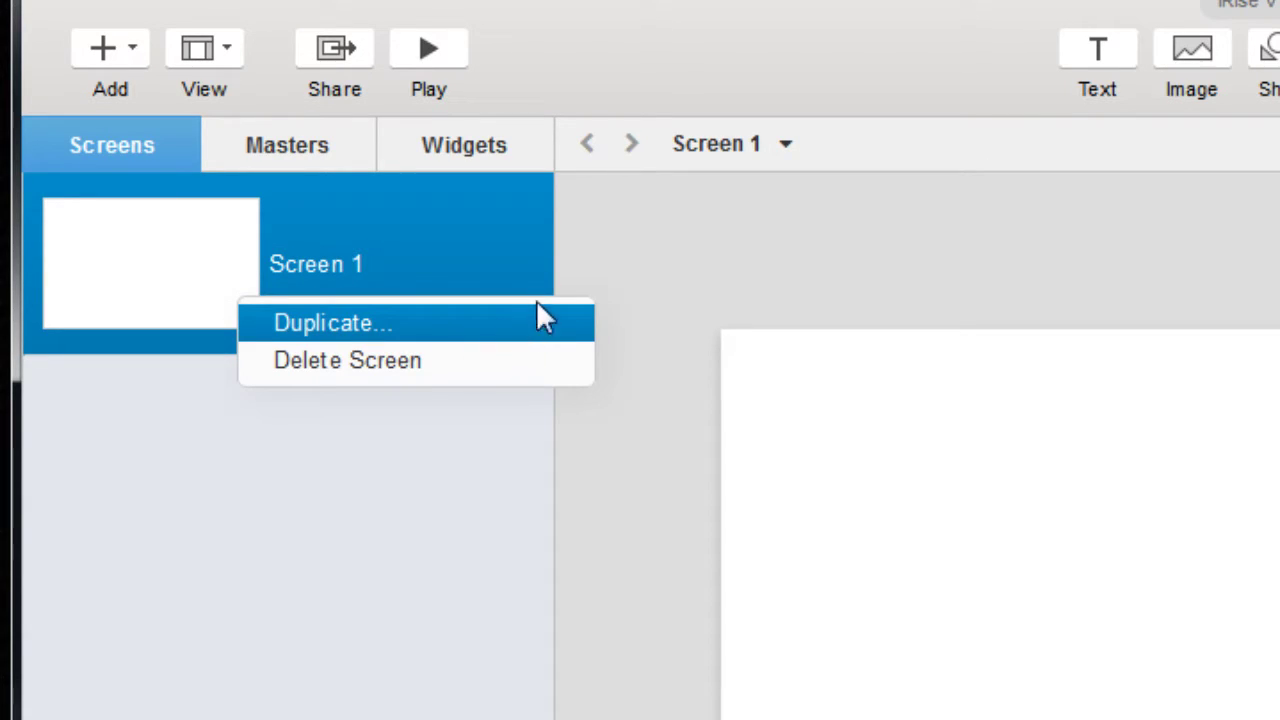
click(131, 48)
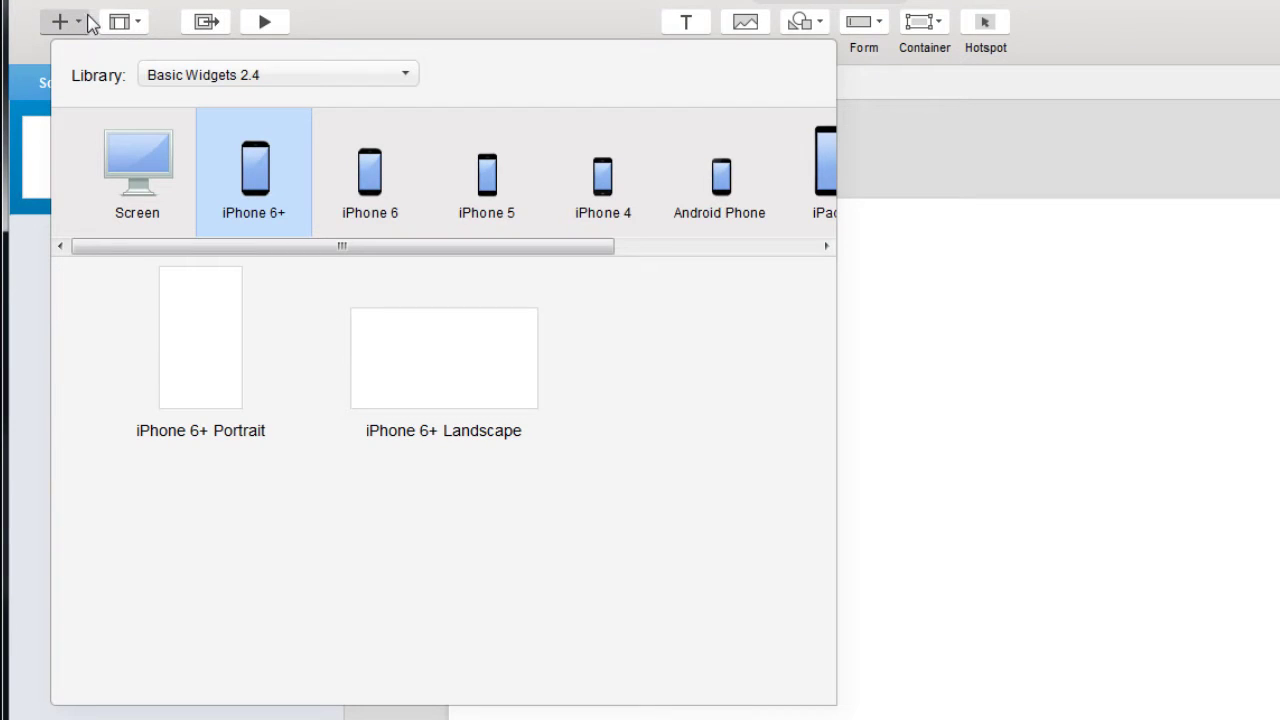
click(398, 80)
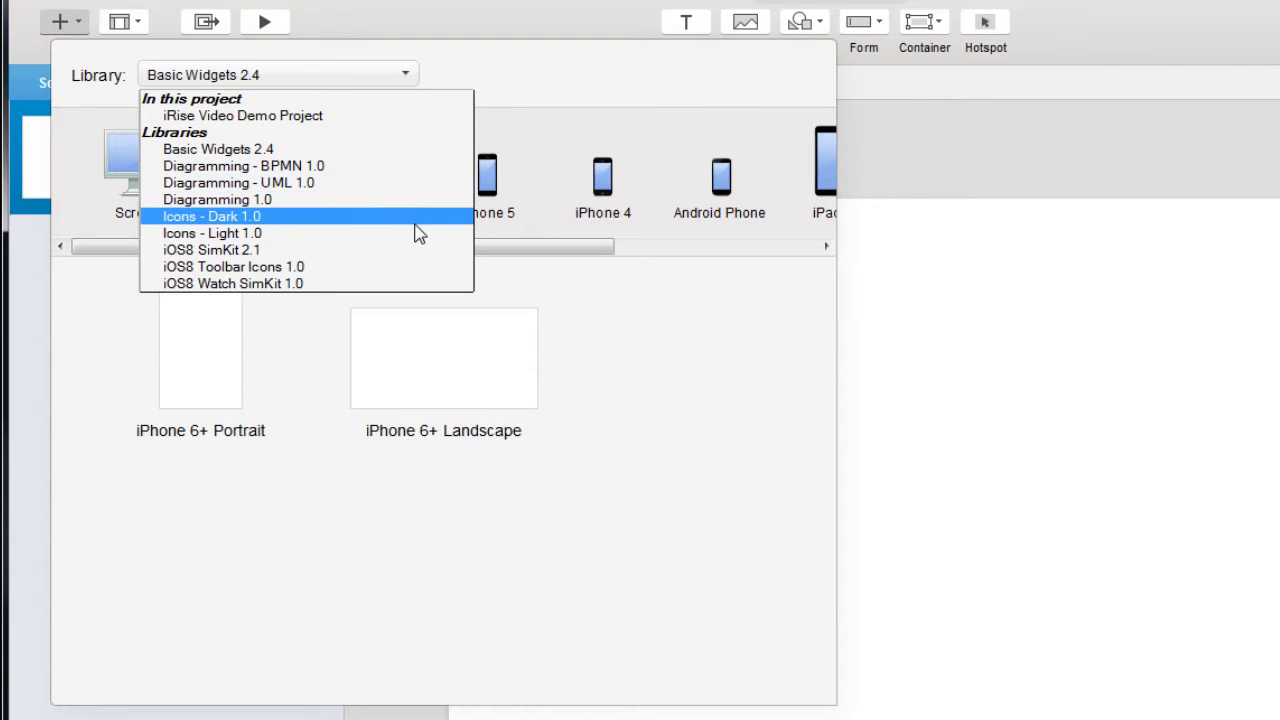
key(Escape)
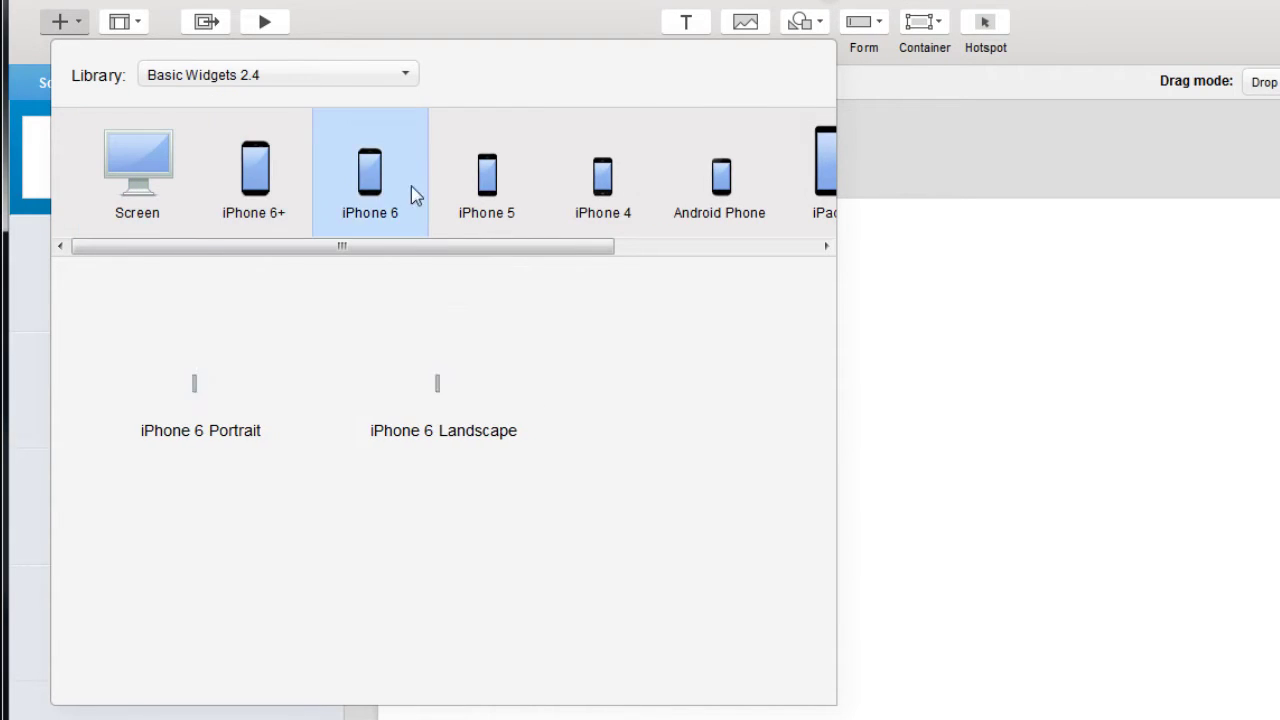
click(650, 246)
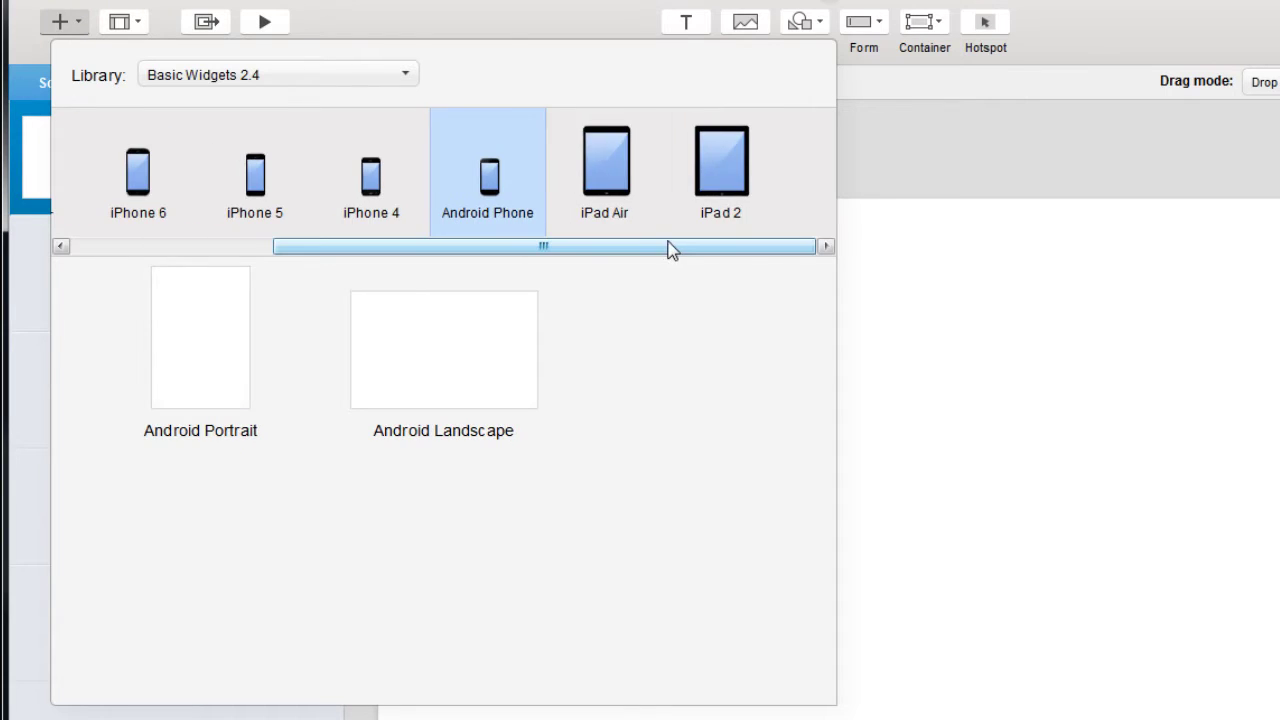
scroll(664, 246, left, 5)
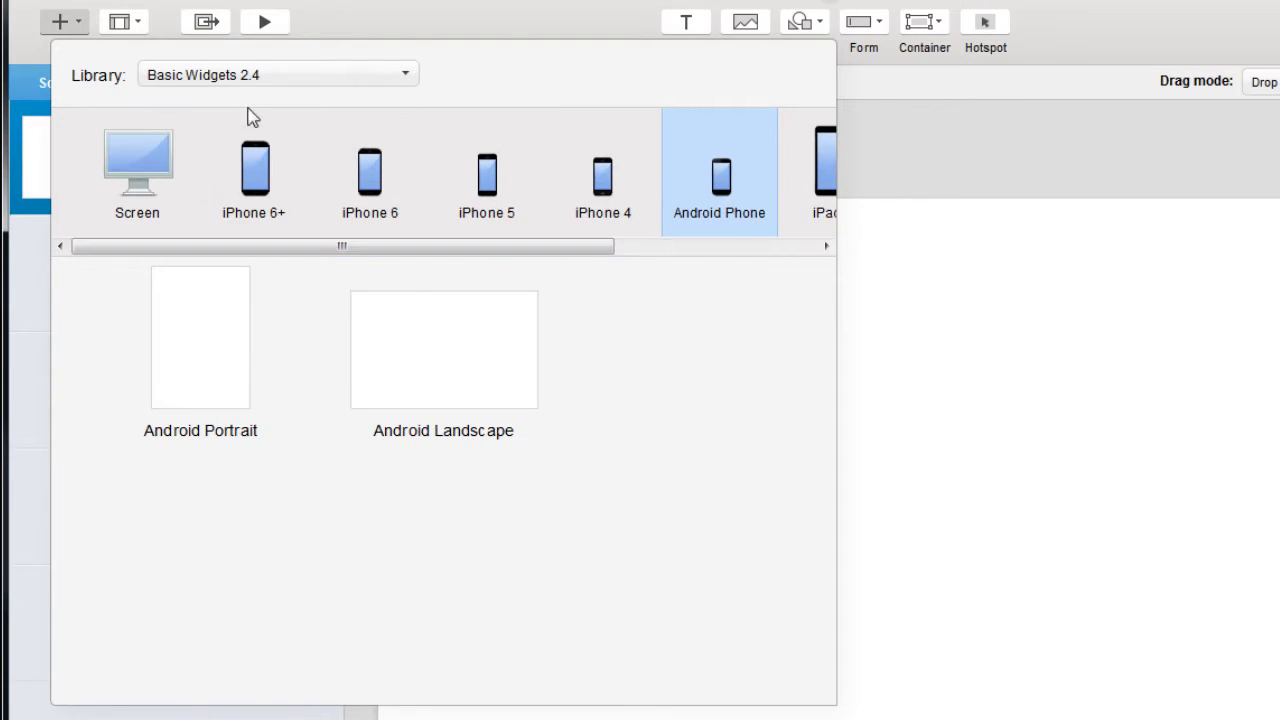
Add a screen from the iOS8 SimKit 2.1 iPhone 6+ Homescreen template, after viewing Diagramming 1.0.
click(192, 80)
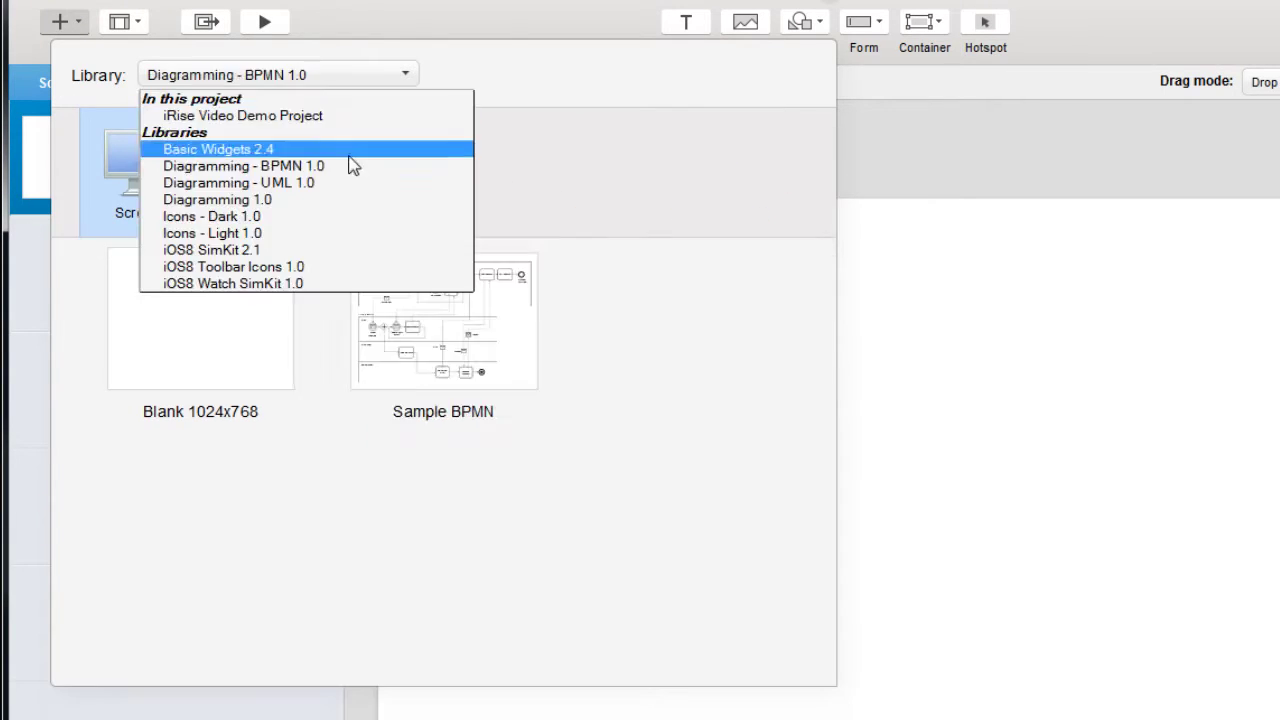
click(351, 200)
scroll(834, 389, down, 5)
drag(836, 442, 829, 583)
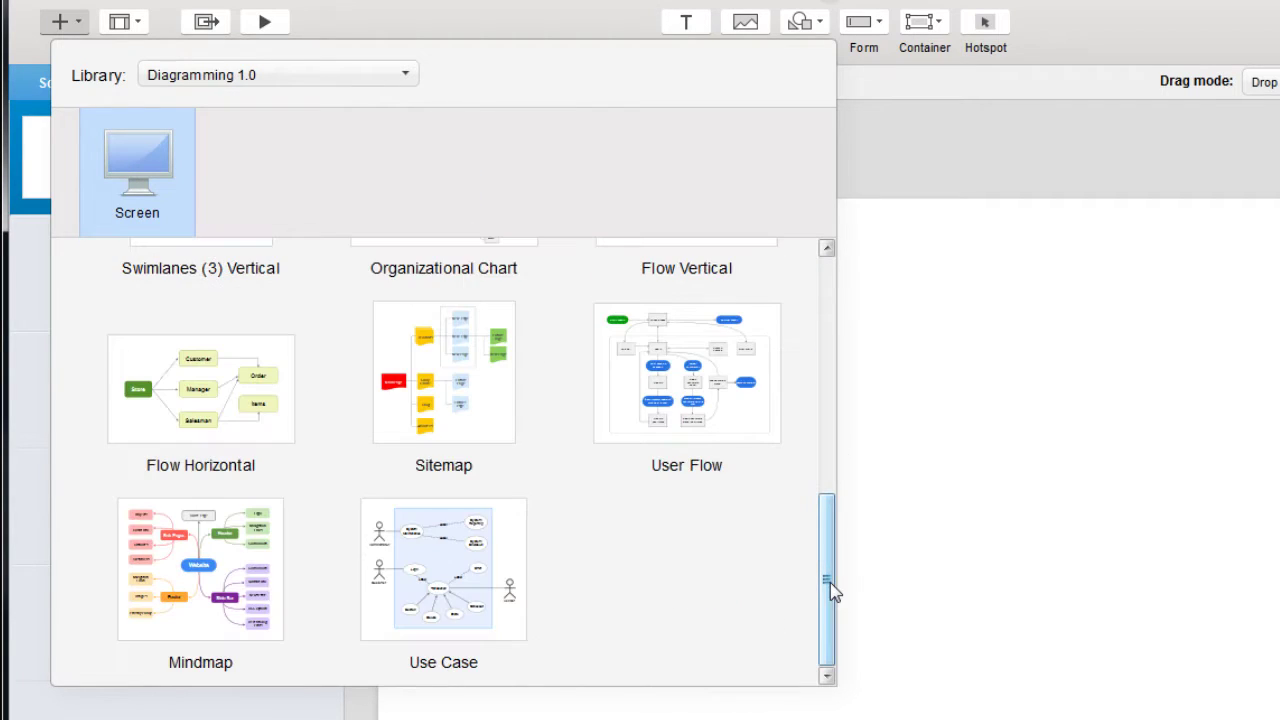
click(300, 74)
click(363, 251)
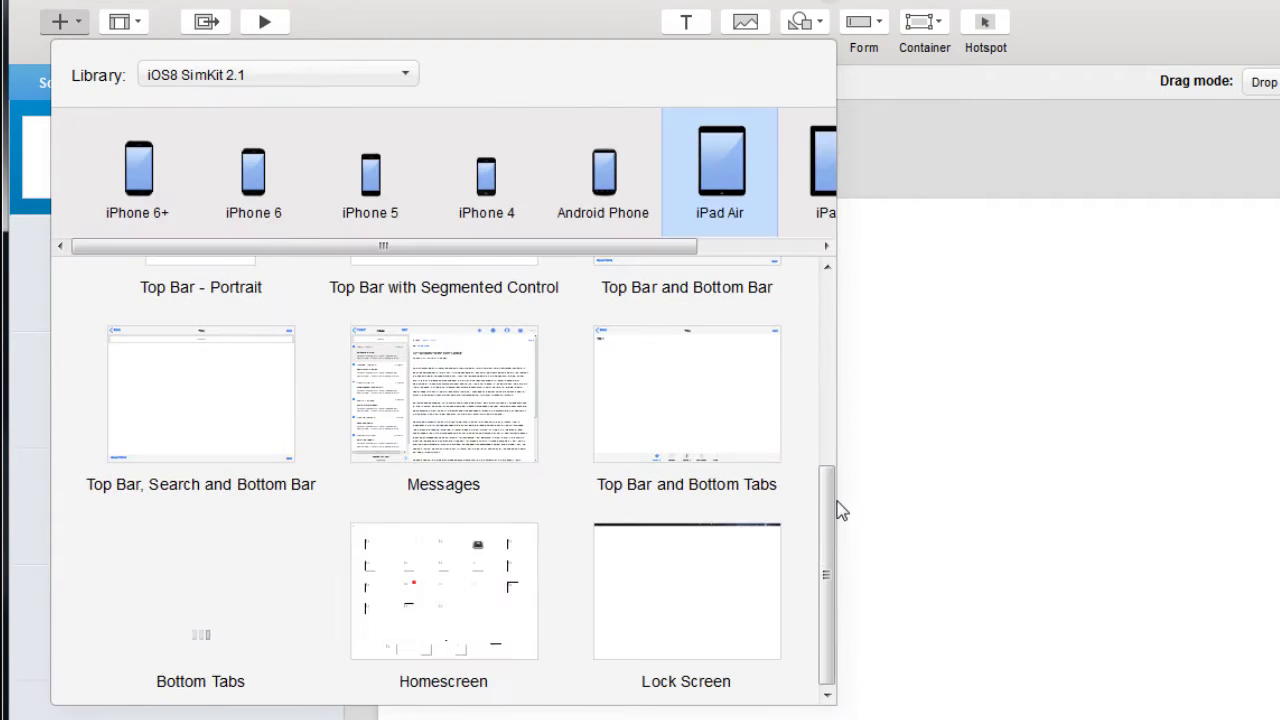
click(306, 77)
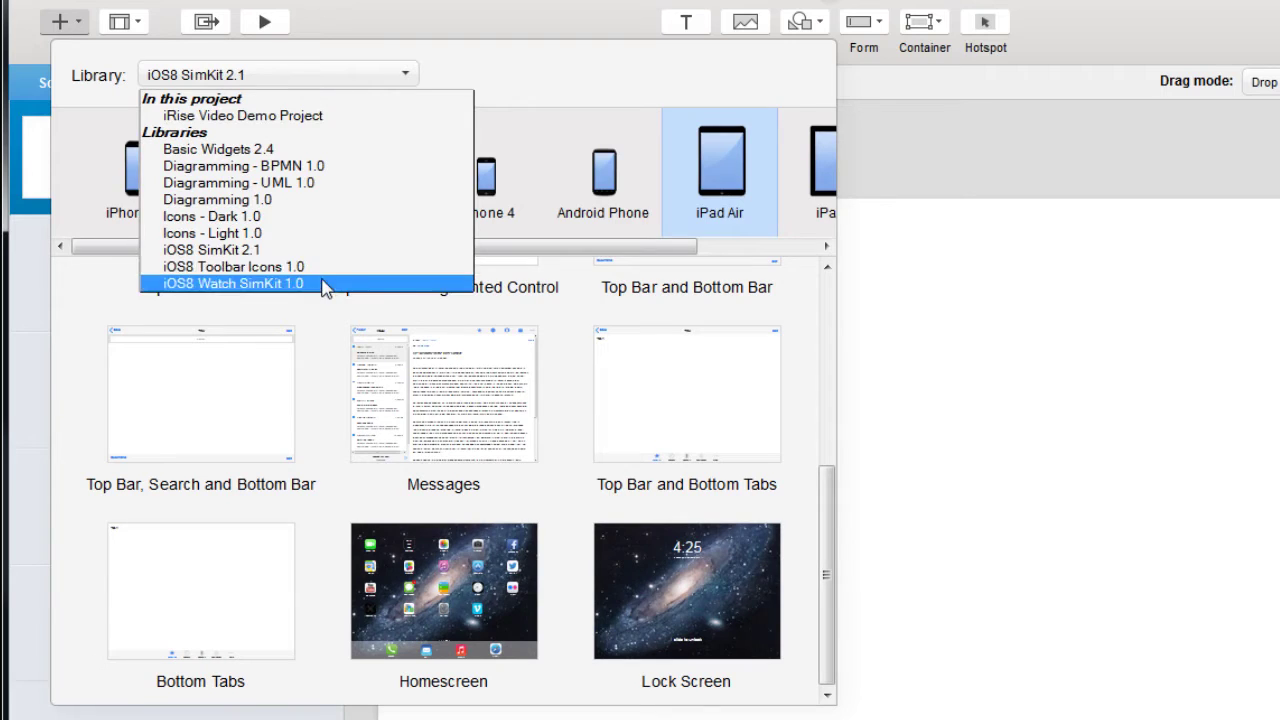
click(212, 285)
scroll(809, 527, down, 15)
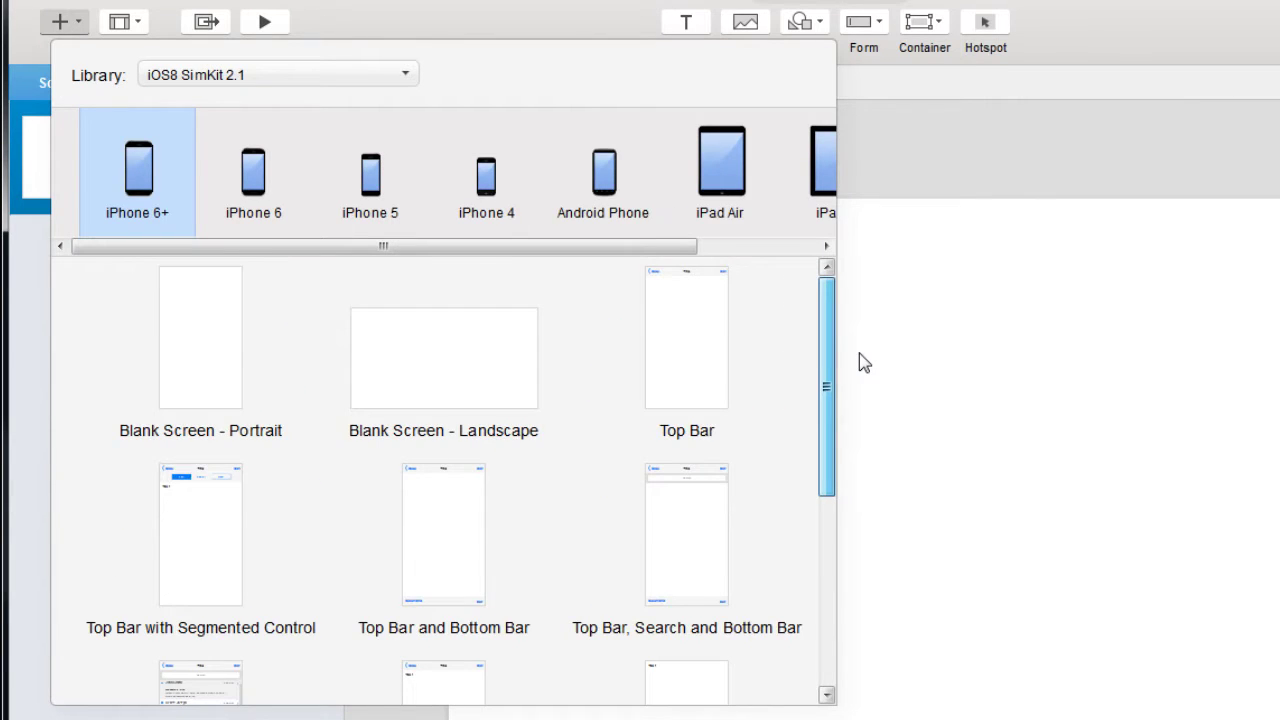
scroll(627, 655, down, 5)
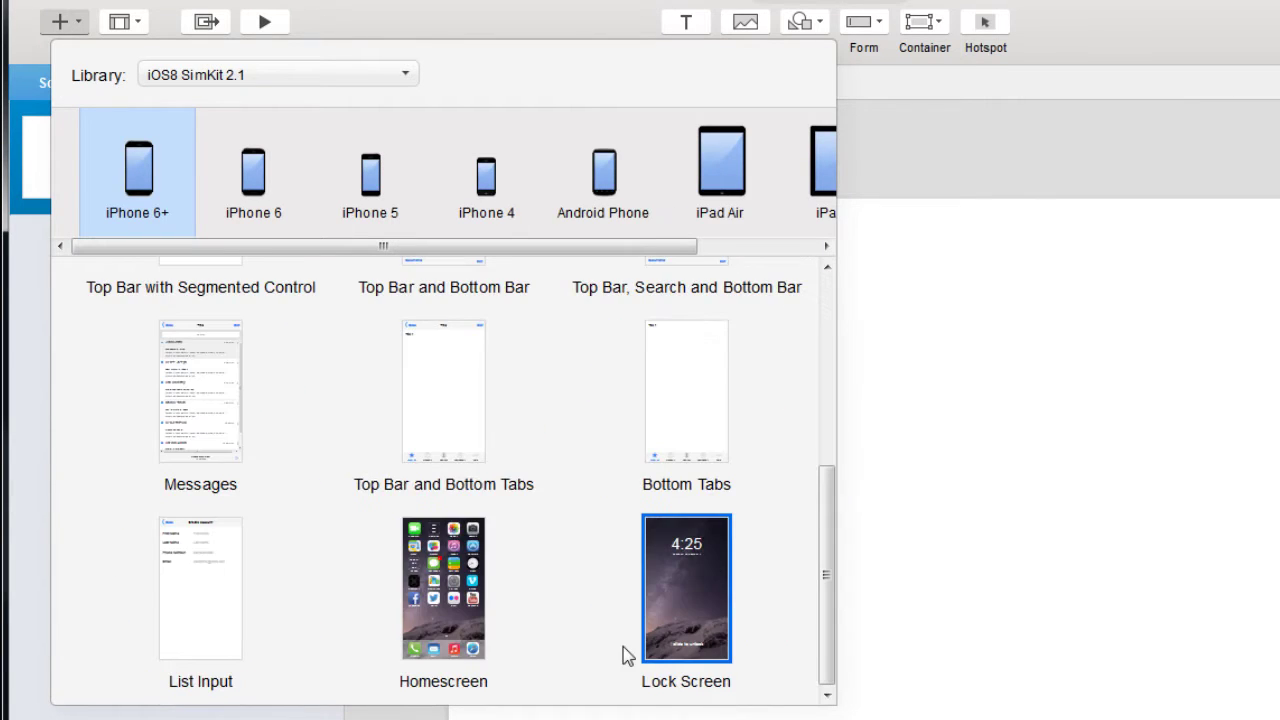
click(420, 583)
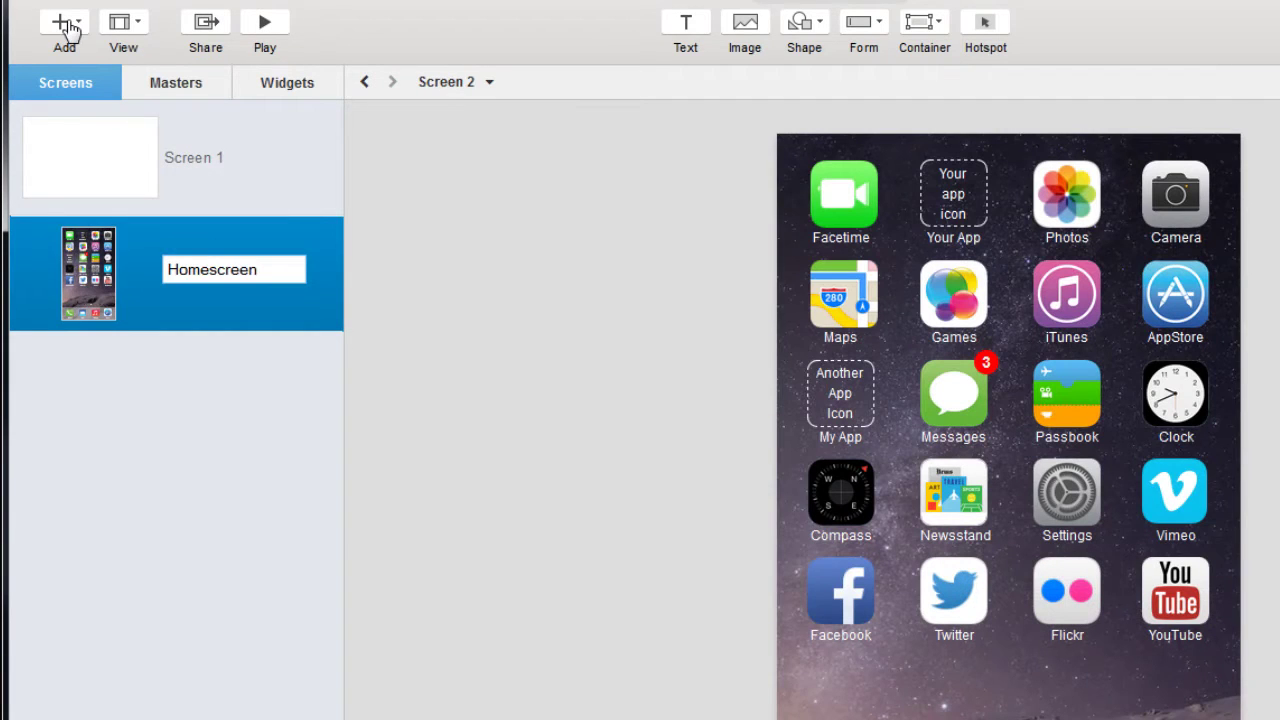
Add a screen from the Messages template and name it Messages.
click(63, 23)
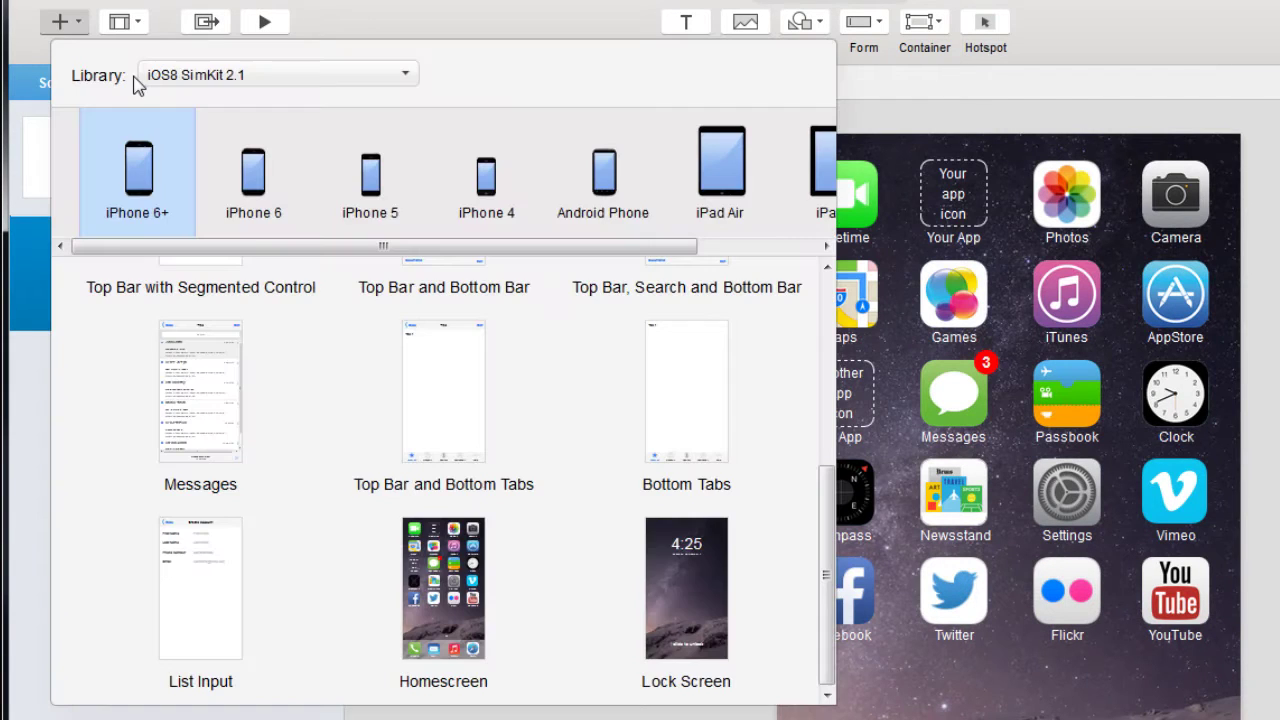
click(189, 383)
text(Messages)
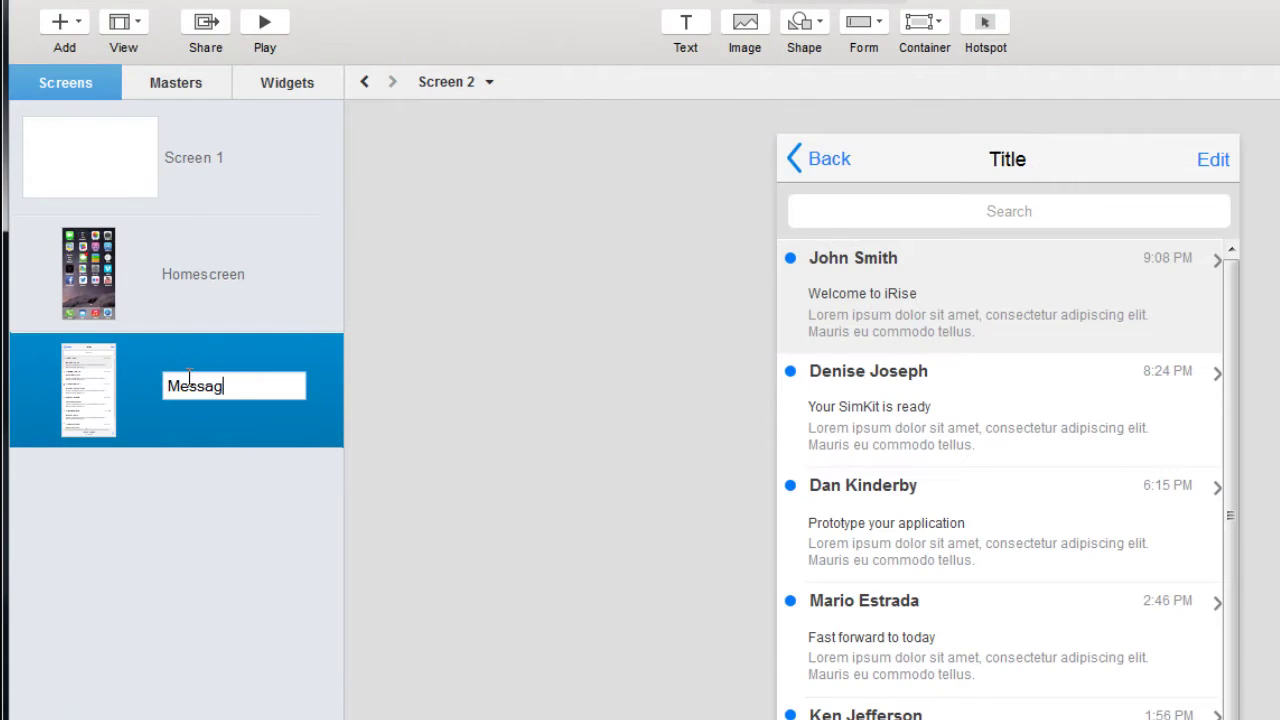
Add a segmented-control top bar screen named 'Segmented tabs'.
click(91, 37)
scroll(343, 434, up, 2)
click(200, 320)
text(Seg)
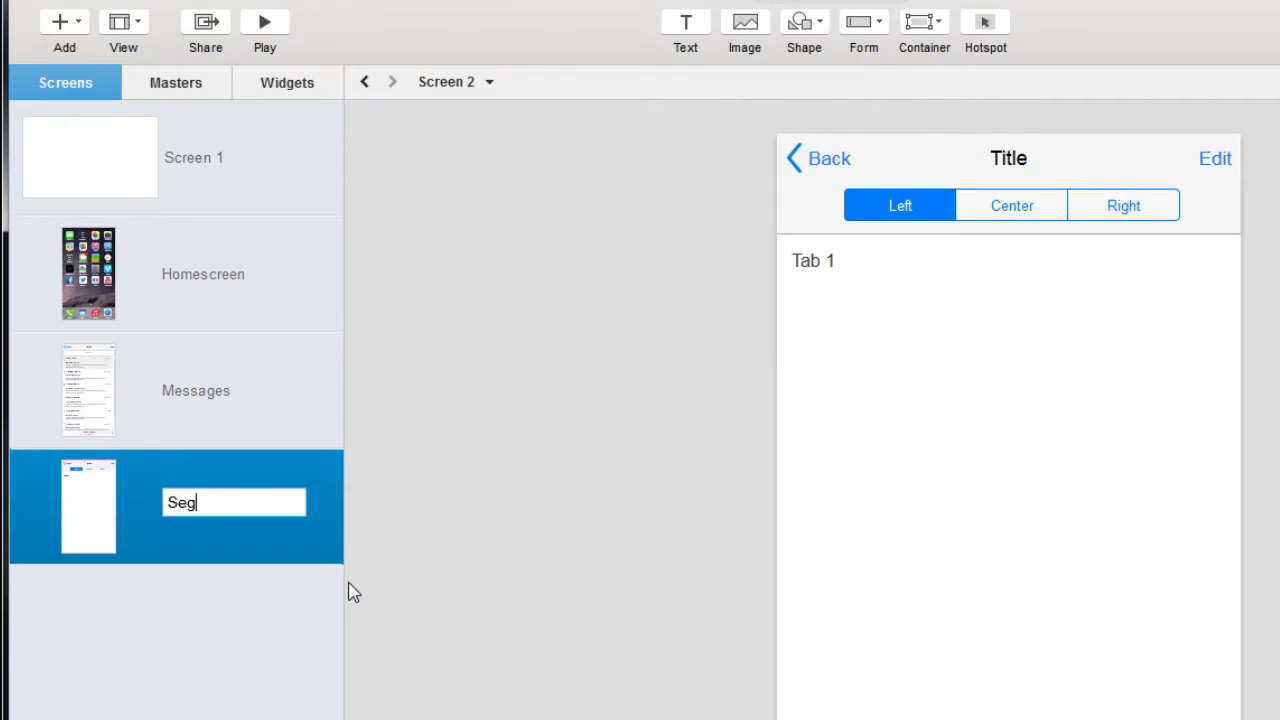
text(mented tabs)
Add a top bar with search field screen named 'Search Page'.
click(79, 22)
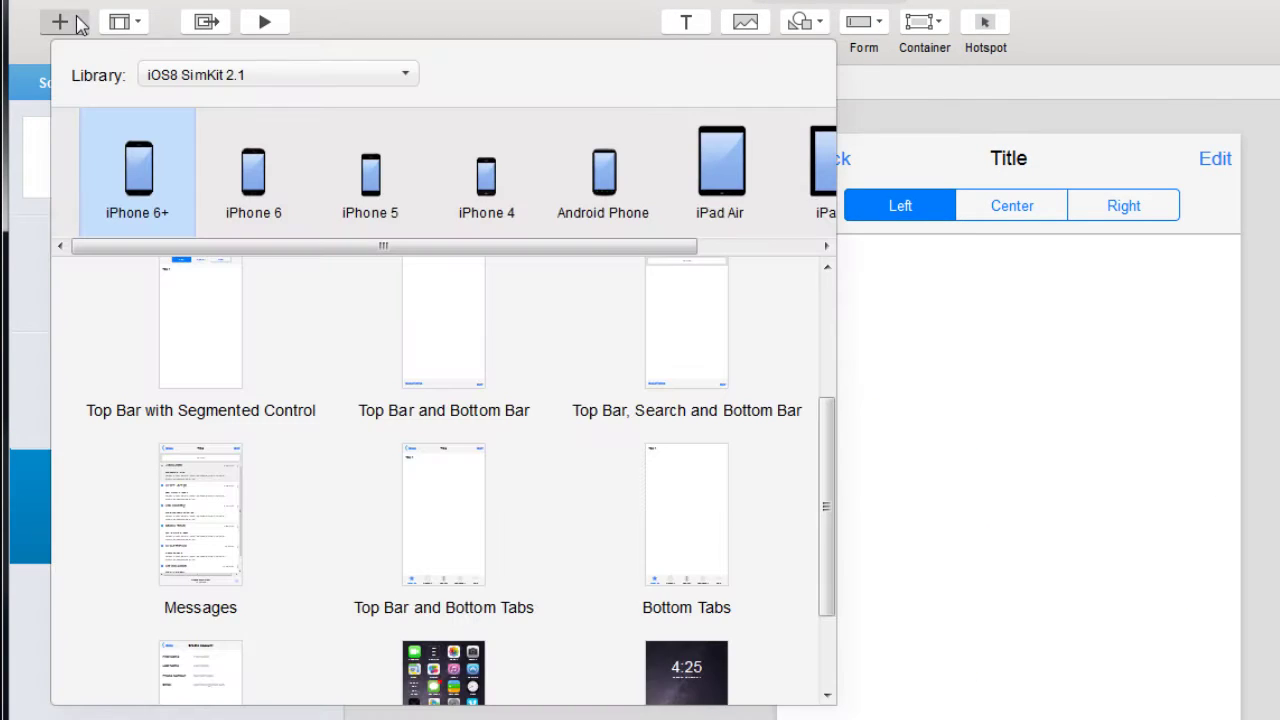
drag(829, 506, 834, 463)
click(717, 423)
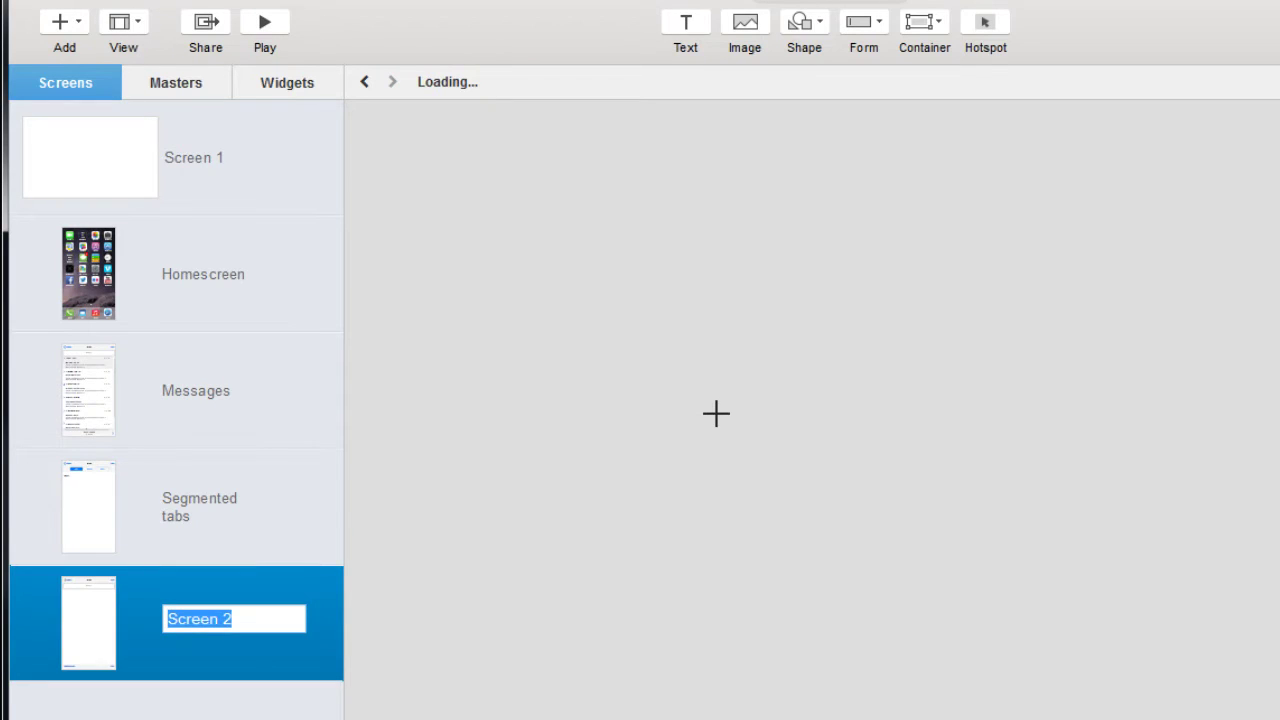
text(Search Page)
key(Return)
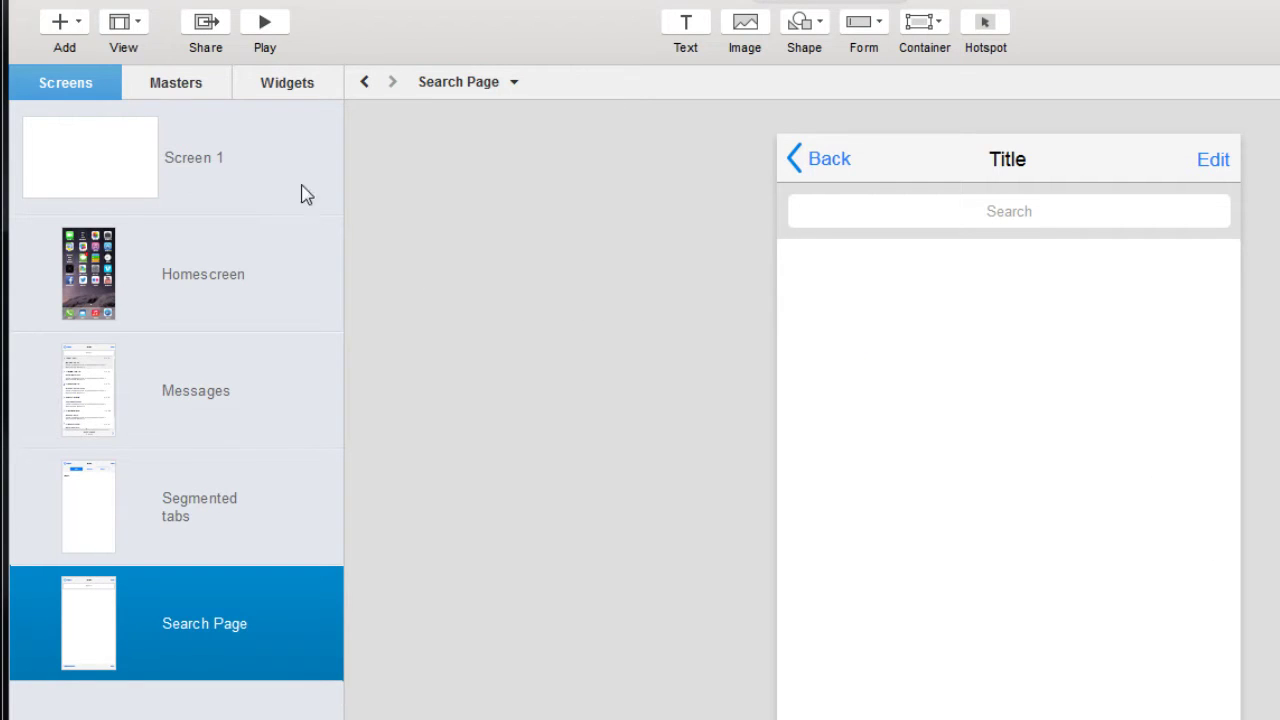
Place a Heading 3, sample paragraph and OK/Cancel buttons from Basic Widgets 2.4.
click(283, 95)
click(323, 127)
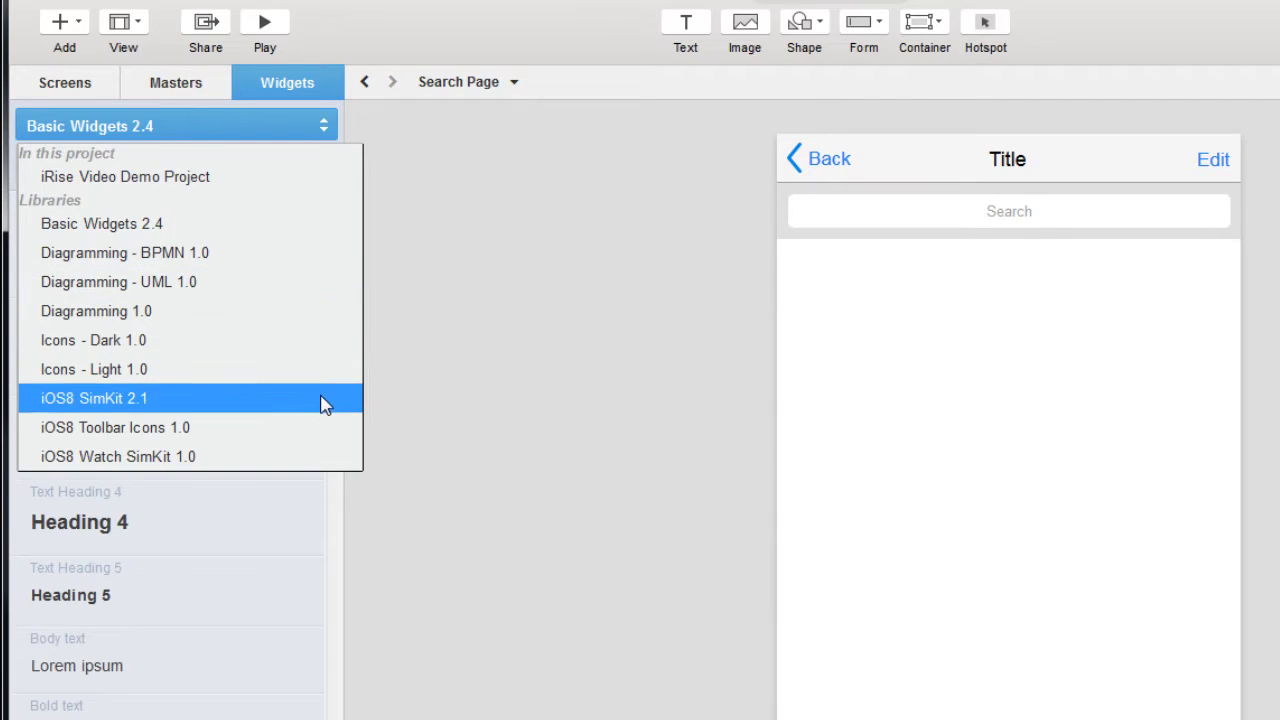
click(455, 176)
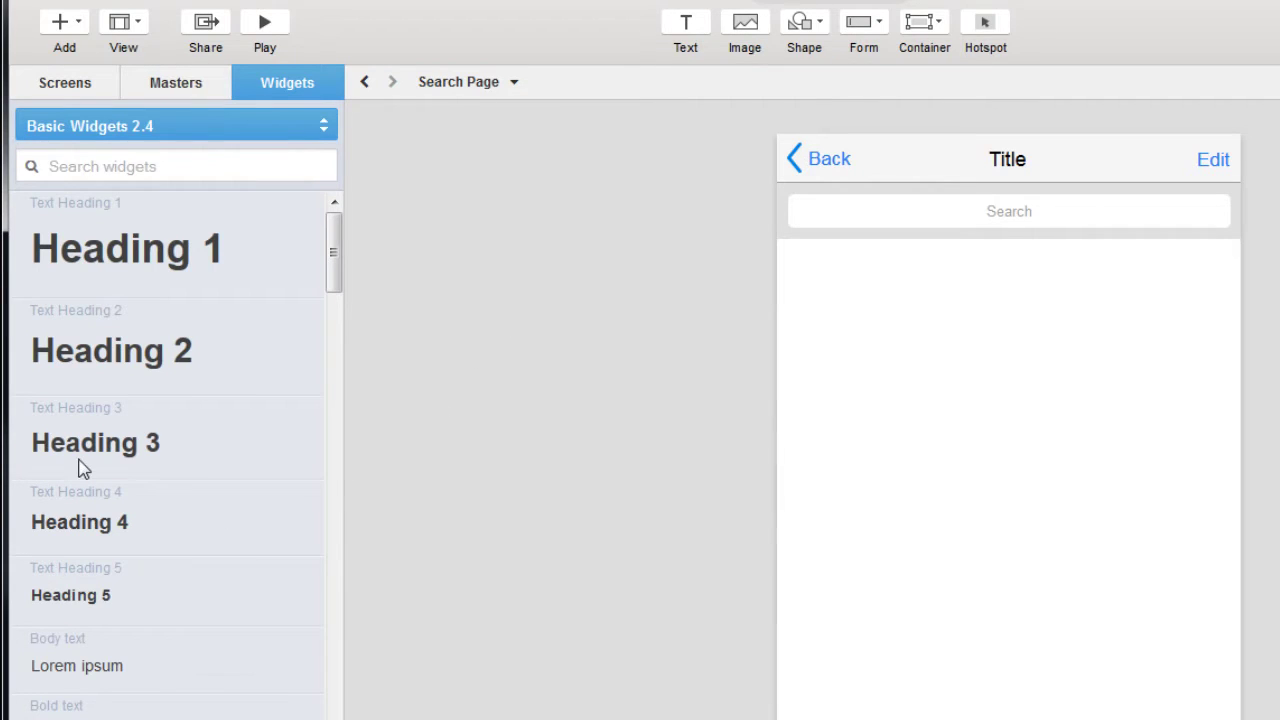
drag(86, 460, 880, 330)
scroll(170, 450, down, 3)
drag(100, 695, 900, 420)
scroll(106, 617, down, 4)
click(106, 617)
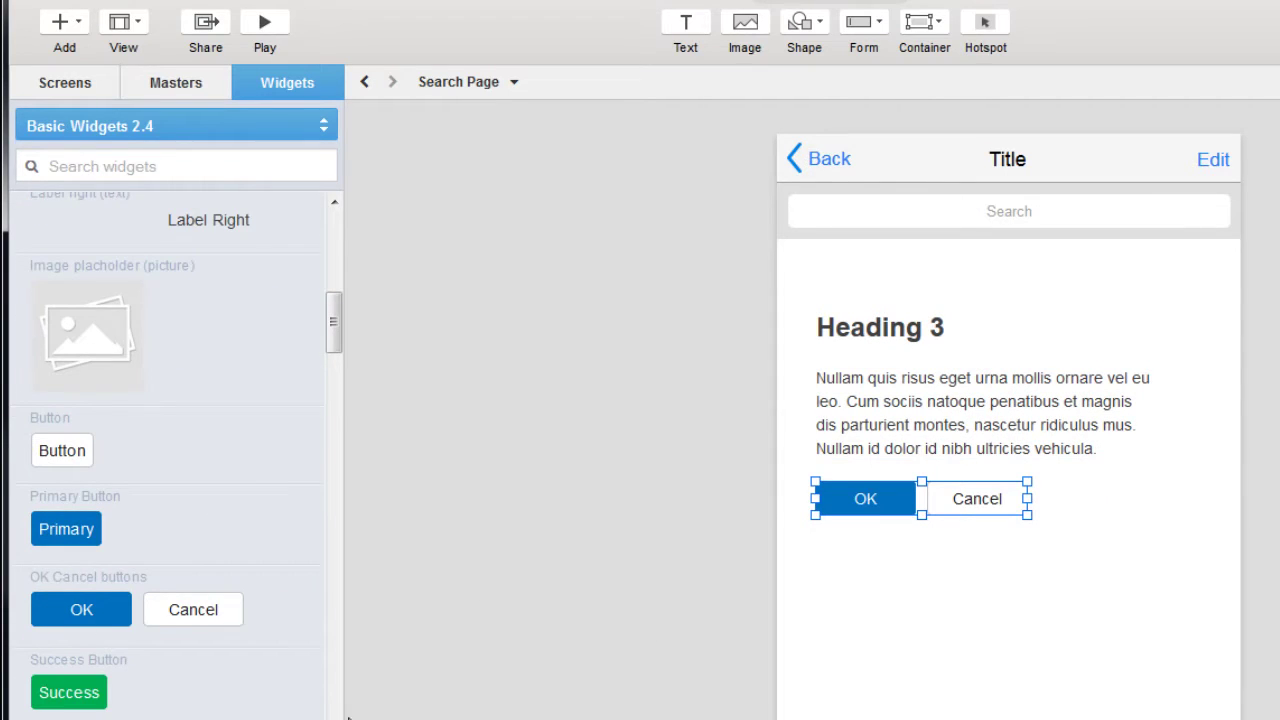
scroll(170, 450, down, 10)
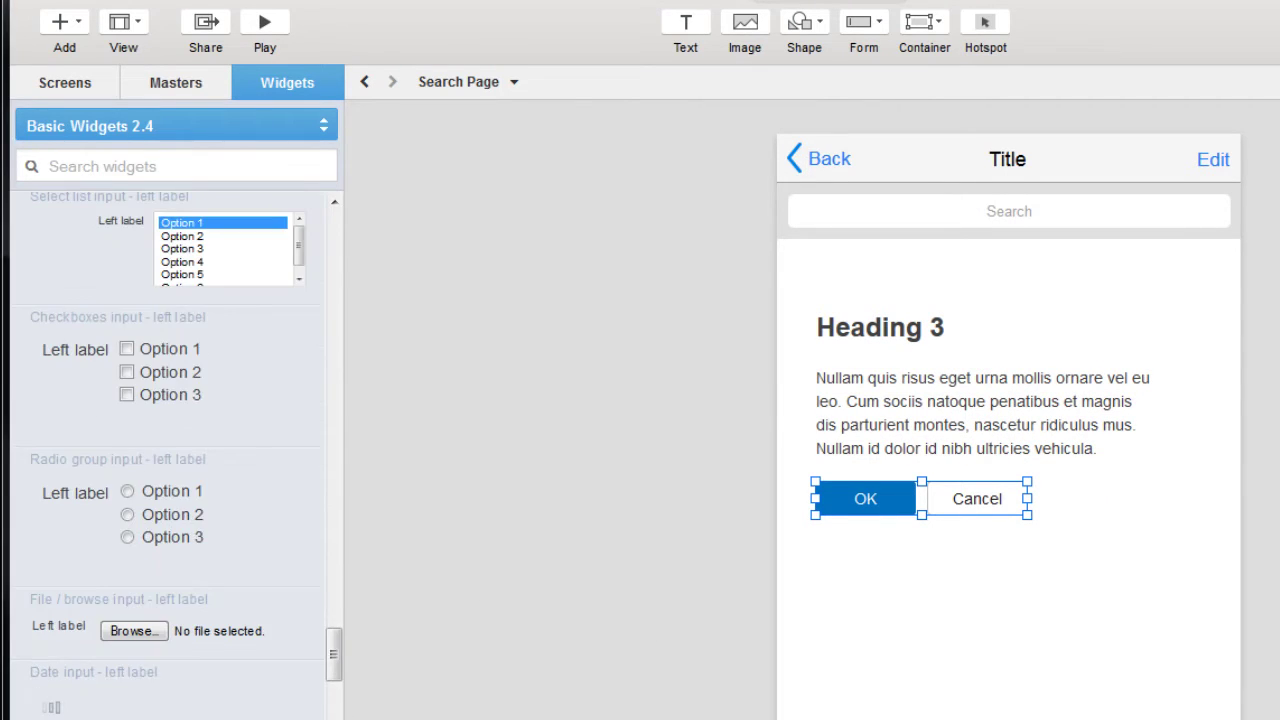
scroll(170, 450, down, 10)
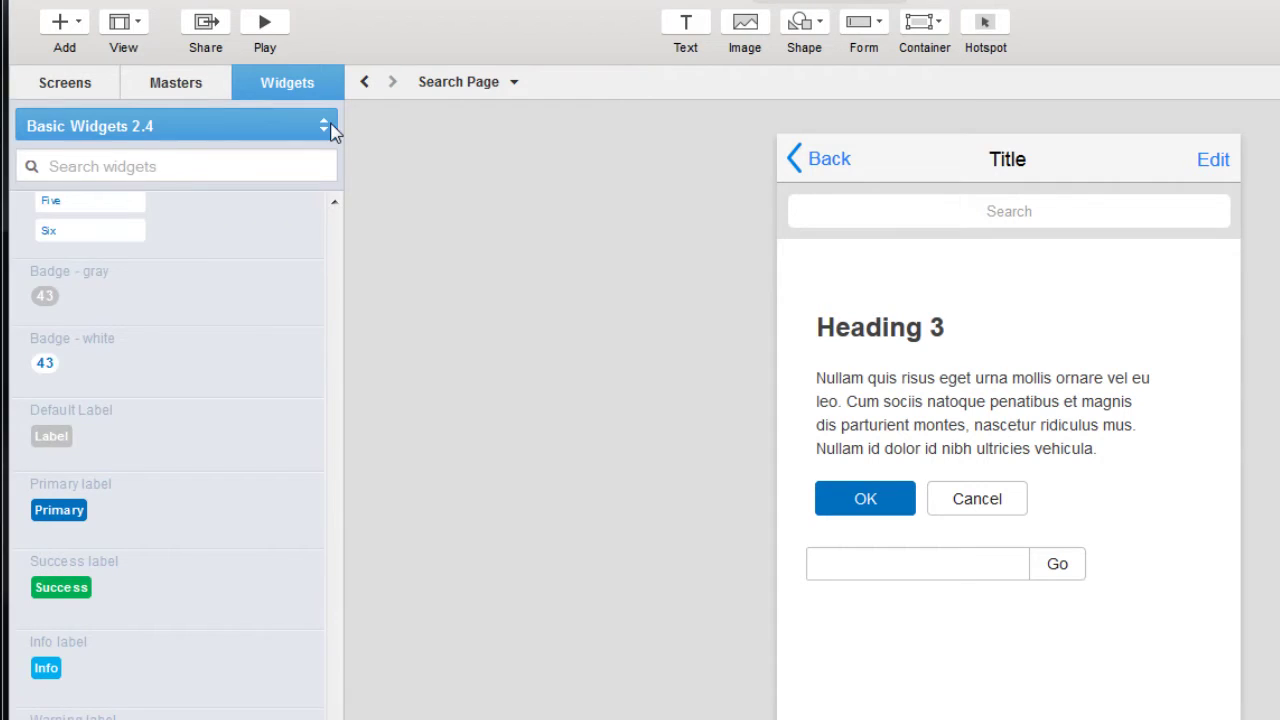
Browse the BPMN and UML libraries, then place an iOS8 SimKit 2.1 trash icon beside Cancel.
click(326, 127)
click(270, 251)
scroll(340, 645, down, 5)
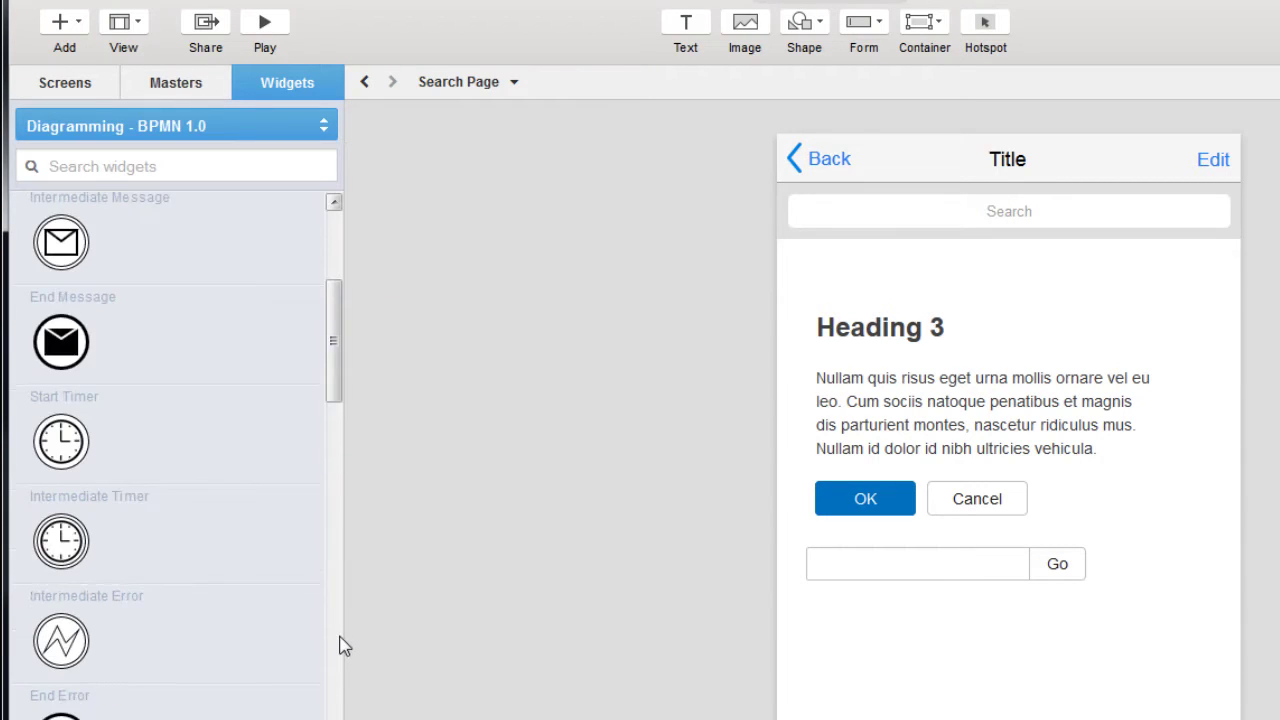
click(323, 126)
click(266, 280)
scroll(170, 450, down, 5)
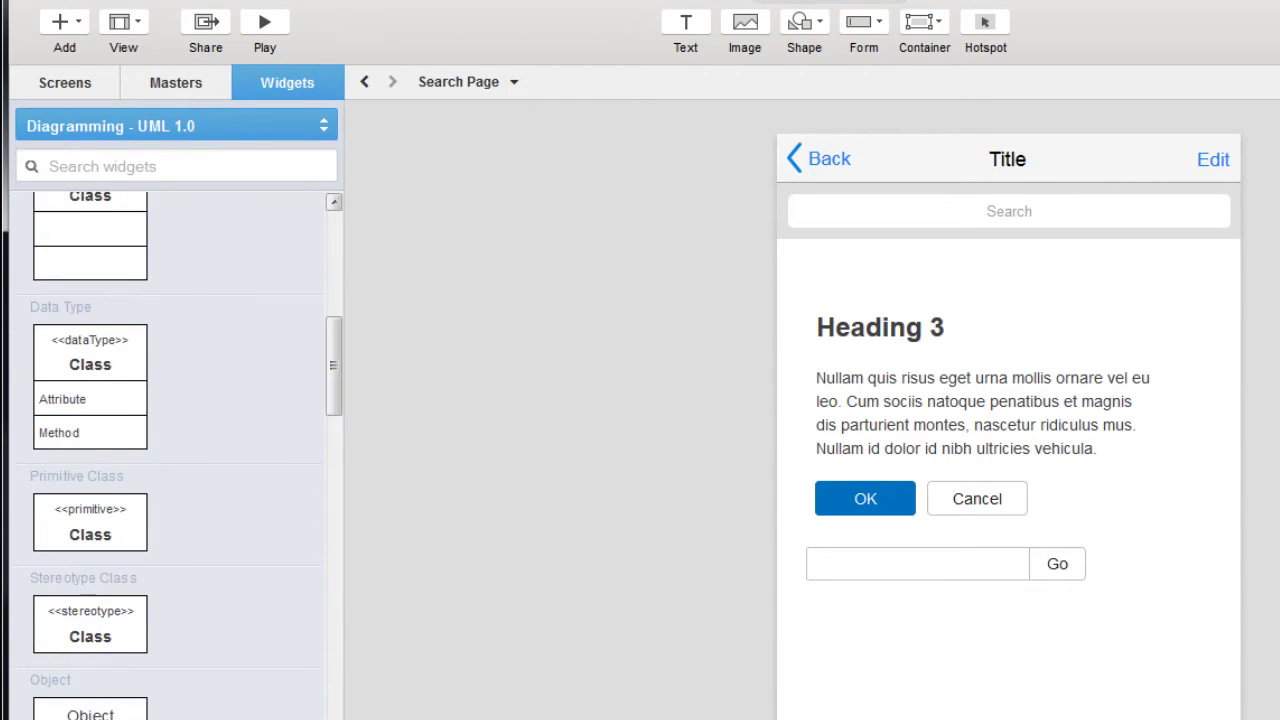
scroll(170, 450, down, 10)
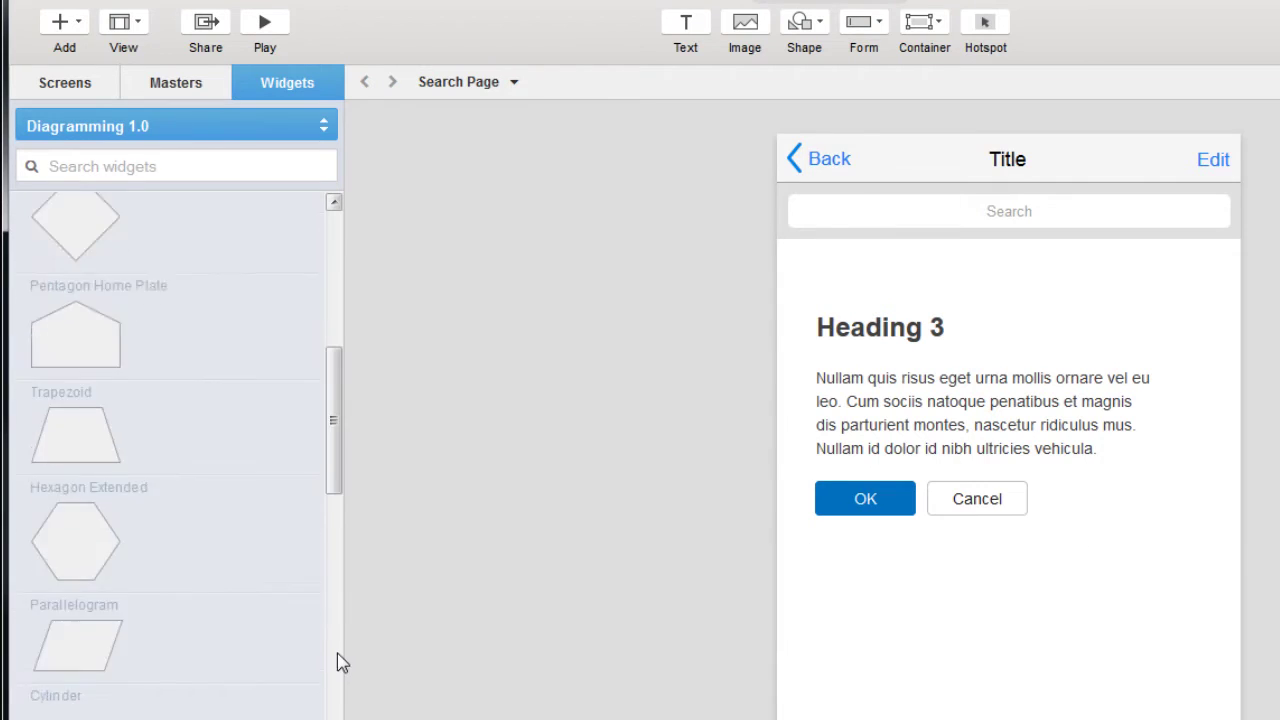
scroll(337, 663, down, 5)
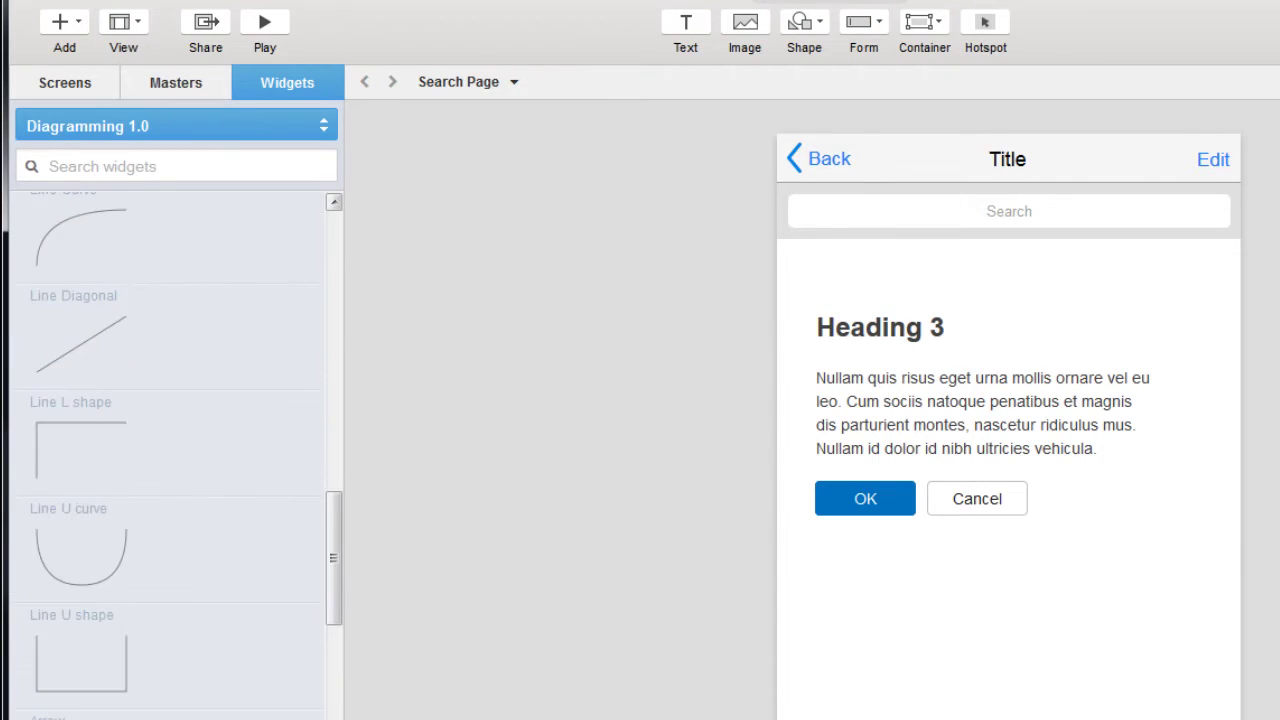
scroll(337, 600, down, 5)
click(323, 126)
click(266, 399)
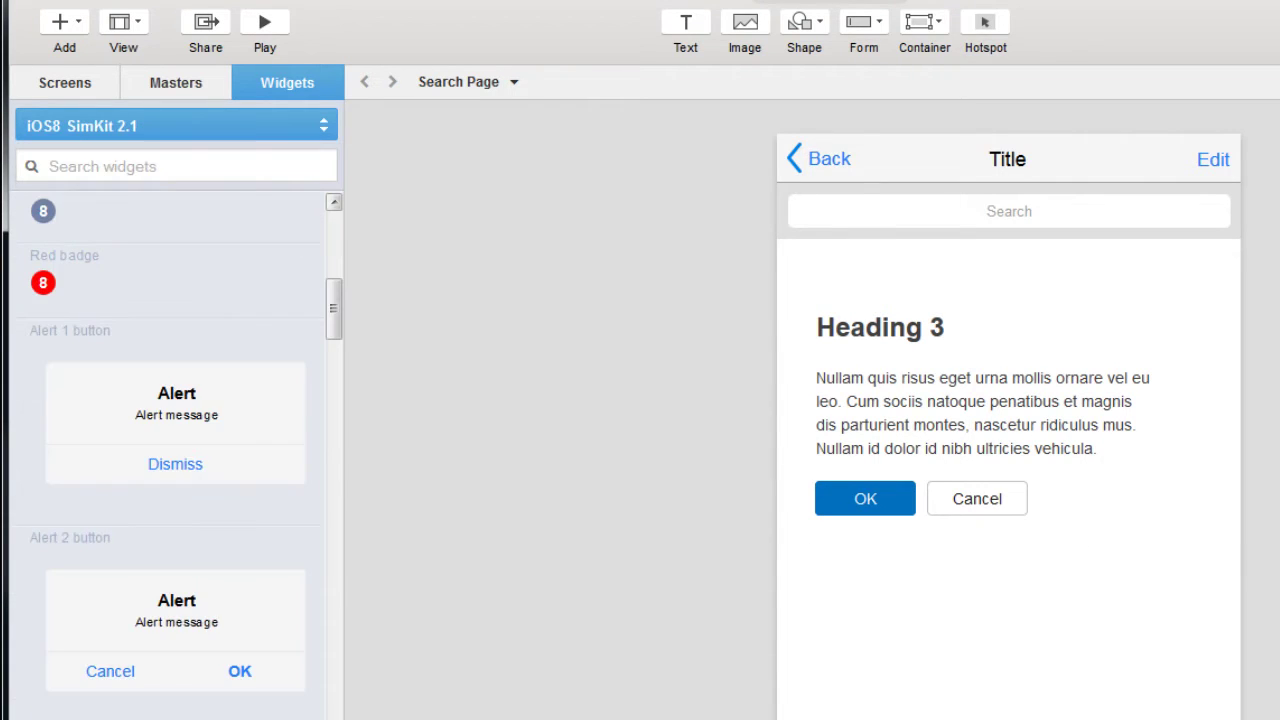
scroll(337, 450, down, 10)
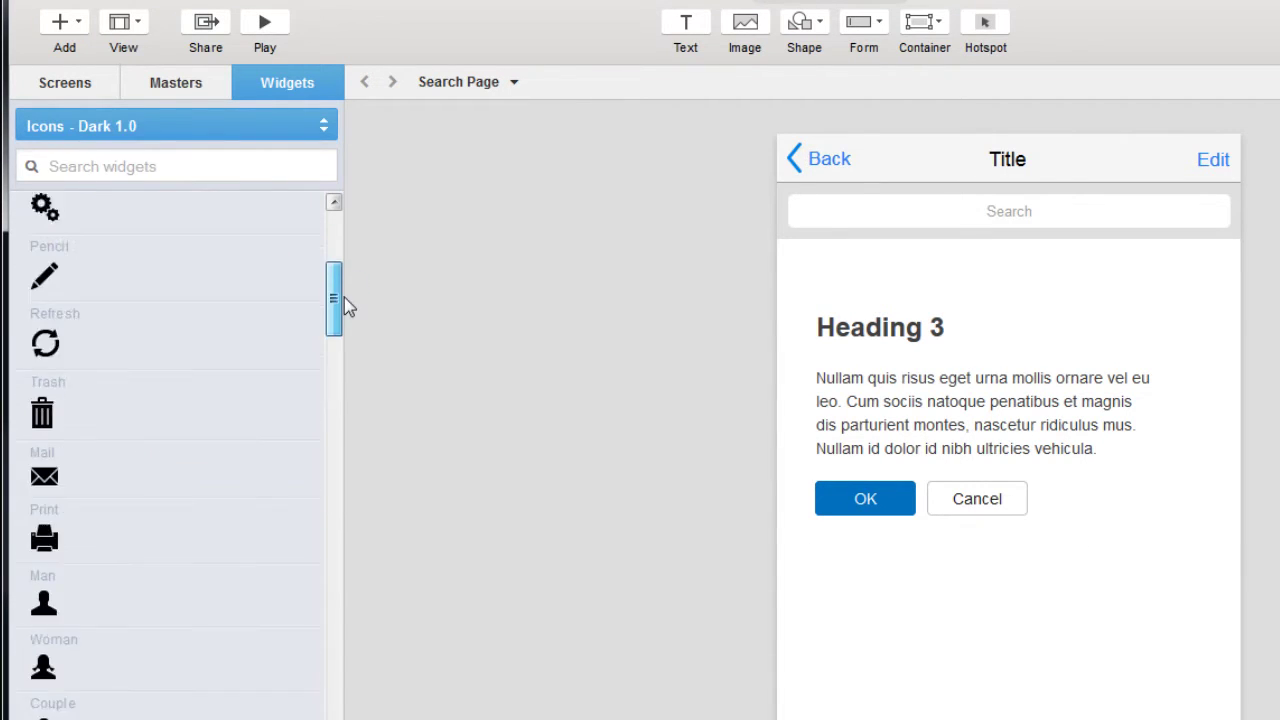
scroll(344, 297, down, 2)
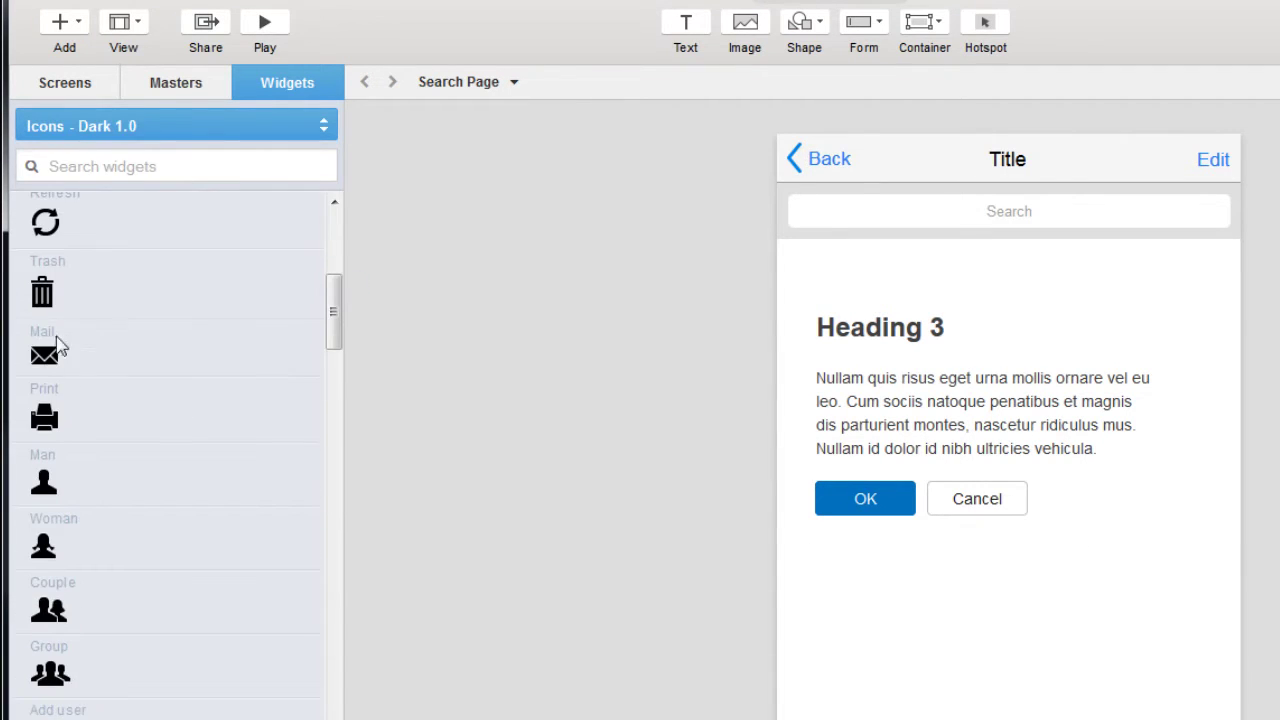
drag(42, 292, 1058, 502)
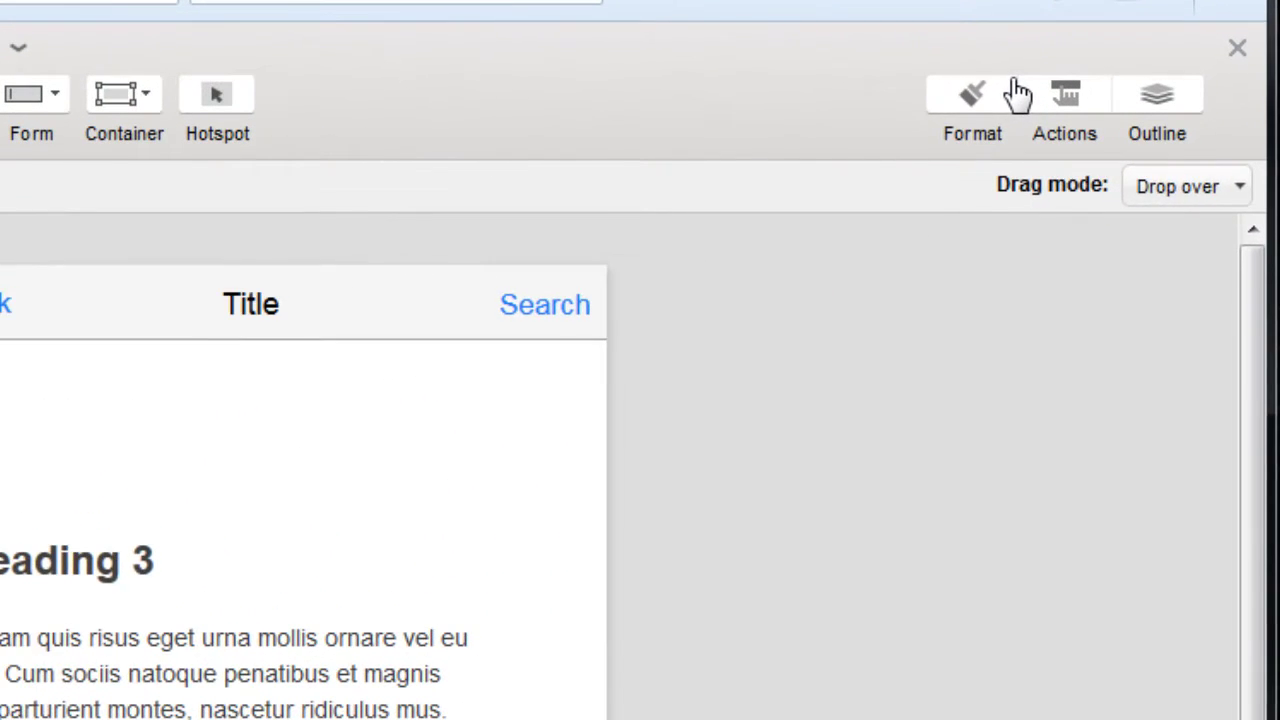
Try paragraph font sizes 12–14 and bold, returning to 14, then show the widget Outline.
click(1130, 133)
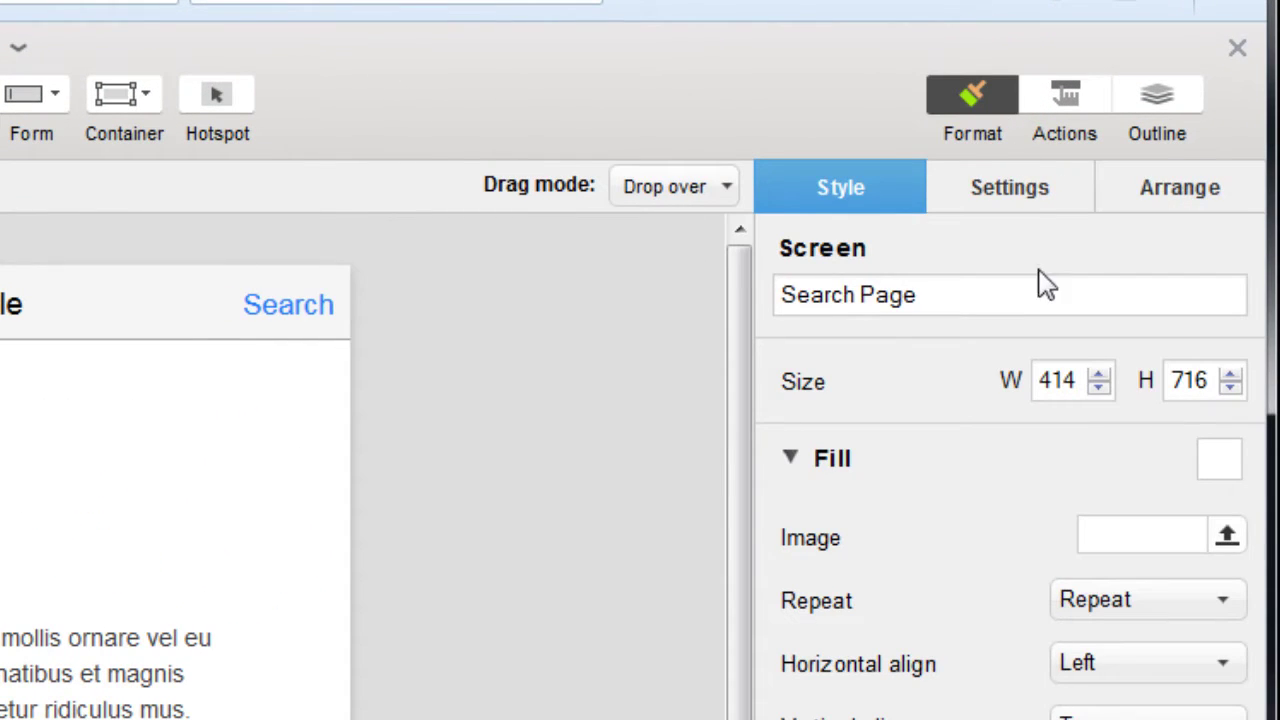
click(1022, 205)
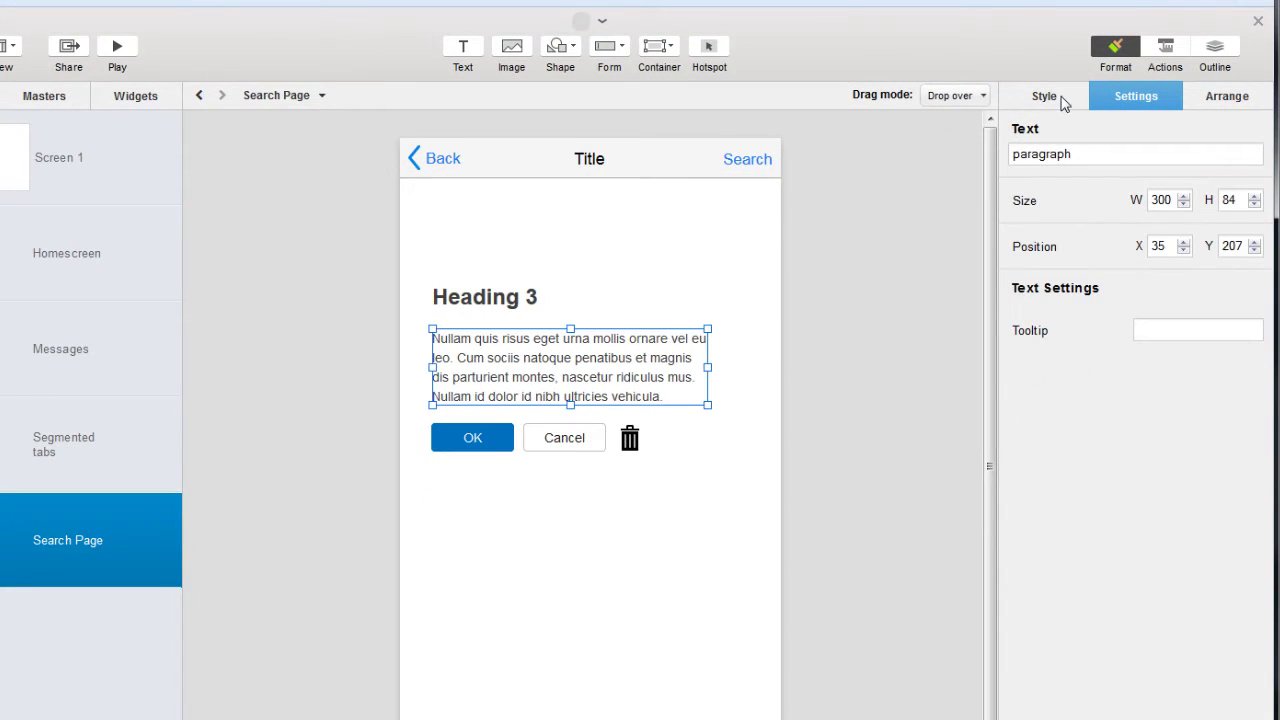
click(873, 196)
click(1083, 361)
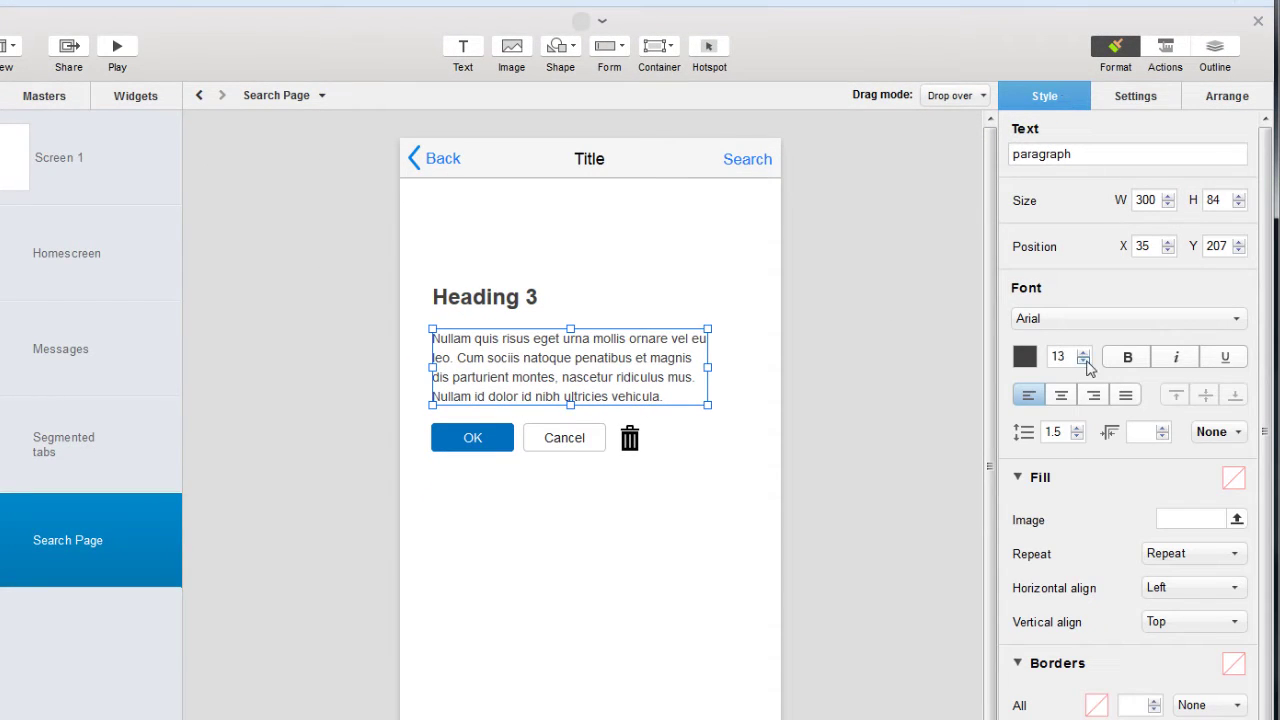
click(1083, 361)
click(1083, 354)
click(1083, 354)
click(1127, 357)
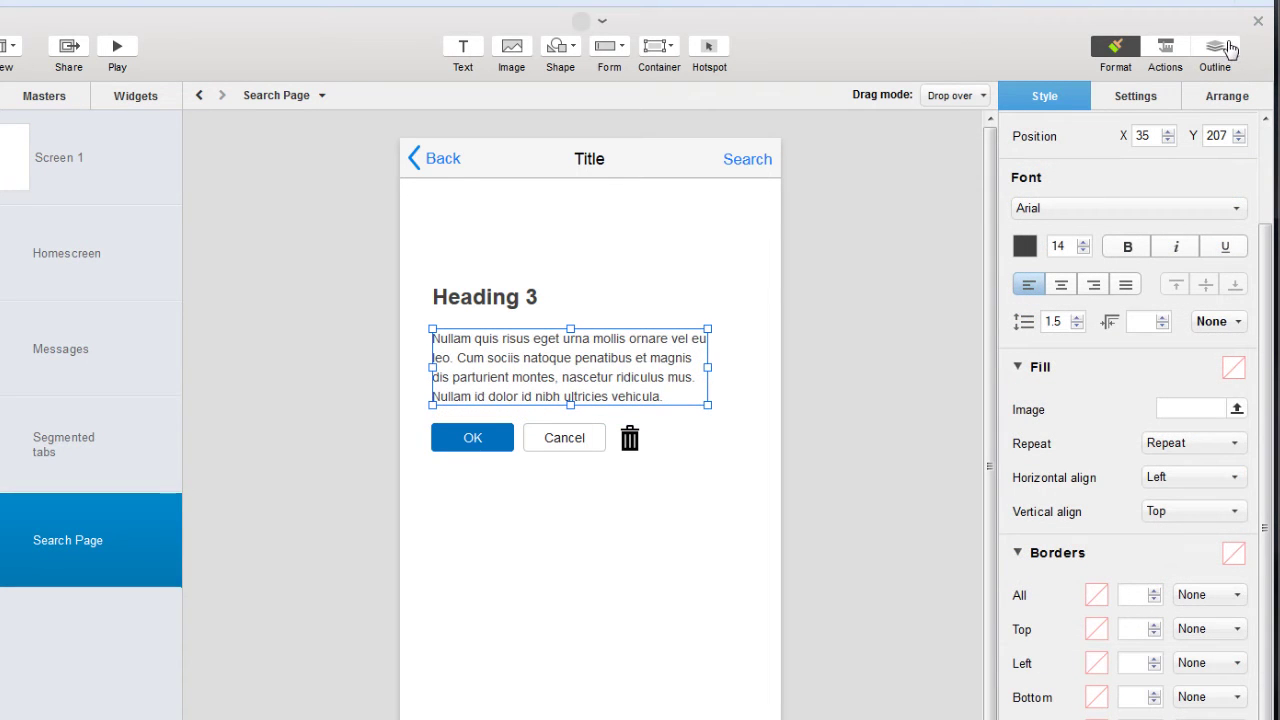
click(1229, 50)
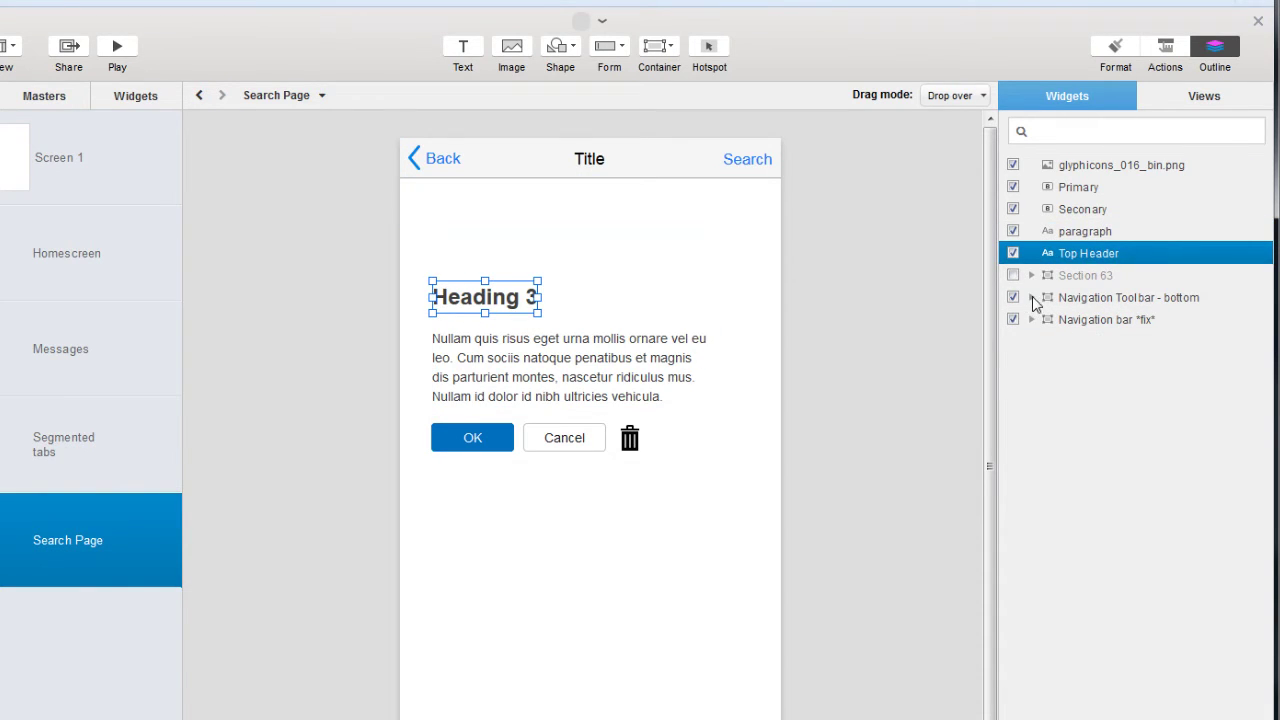
Expand the navigation toolbar and toggle Cancel and Top Header visibility, leaving Top Header shown.
click(1031, 297)
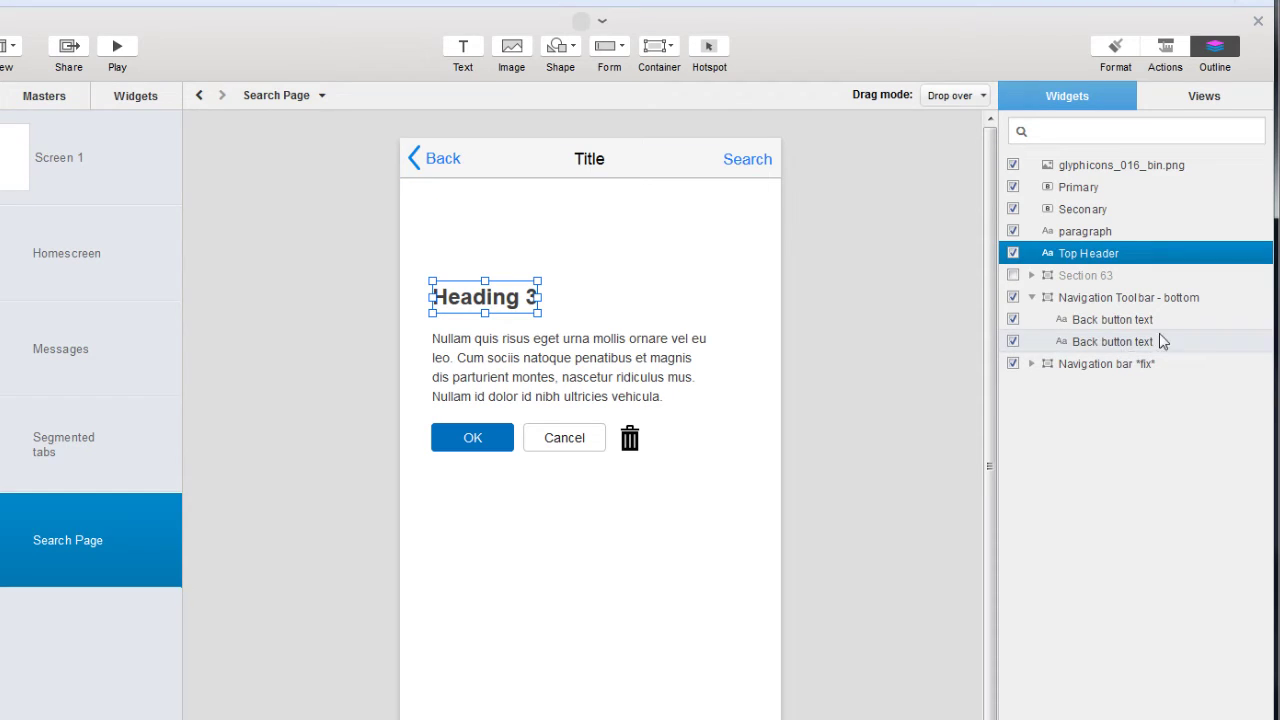
click(1013, 209)
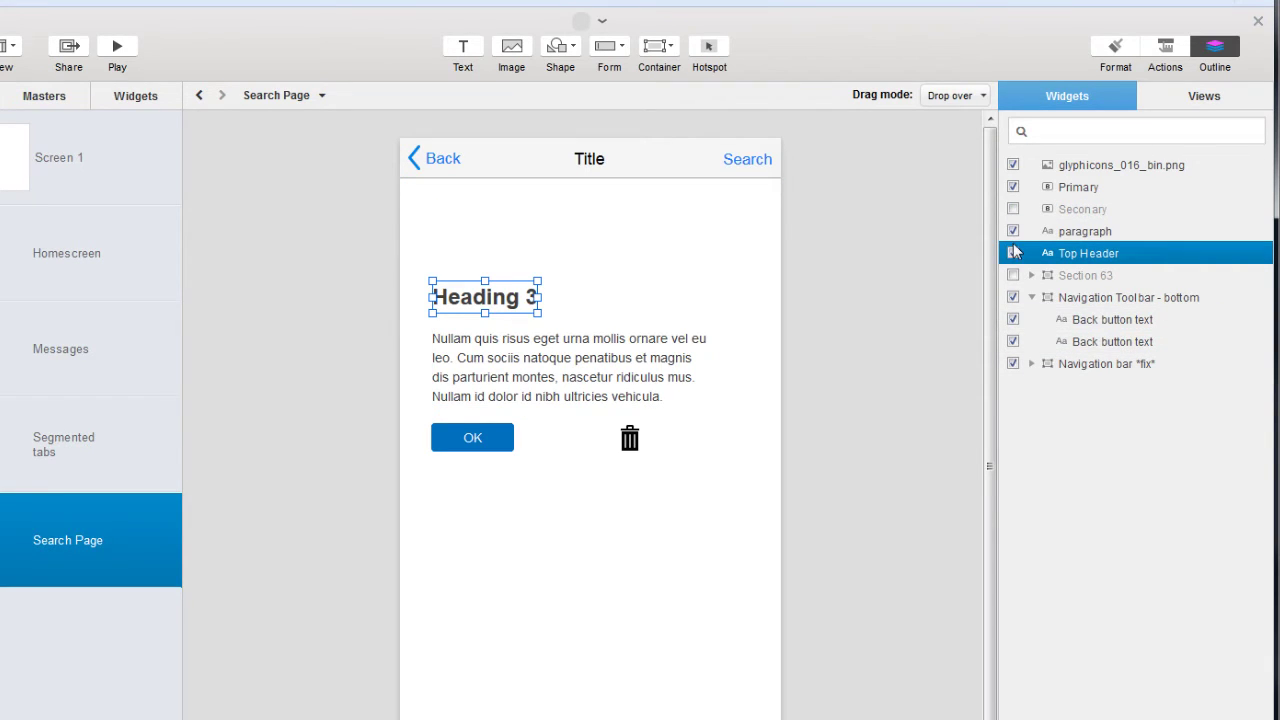
click(1013, 253)
click(1013, 254)
click(1013, 254)
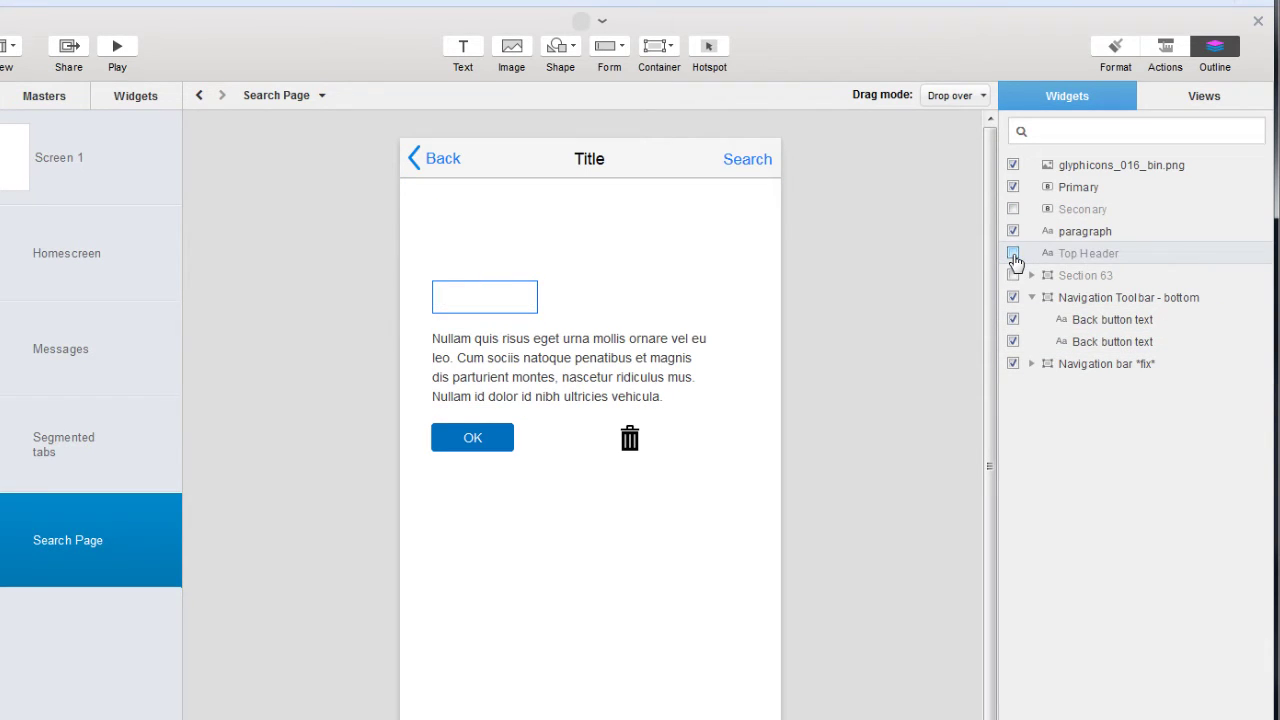
click(1013, 254)
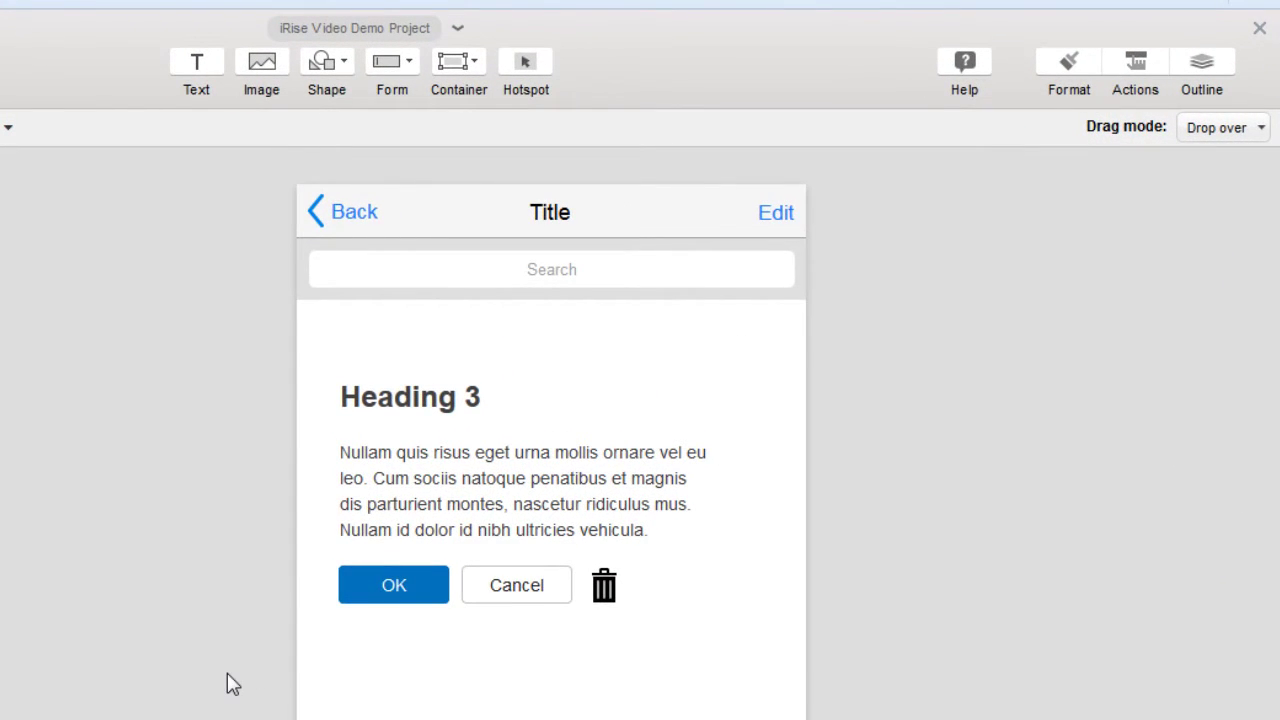
click(1138, 78)
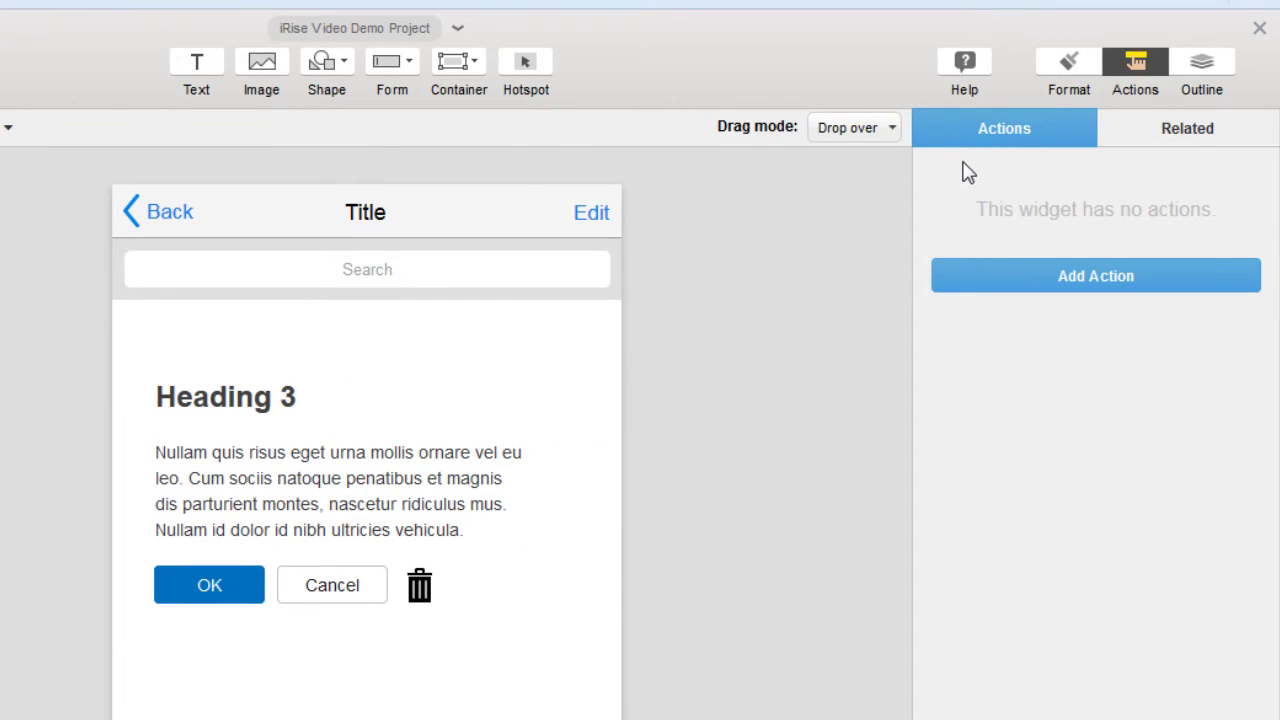
Relabel the nav bar's Edit link as 'Search'.
double_click(588, 212)
text(Search)
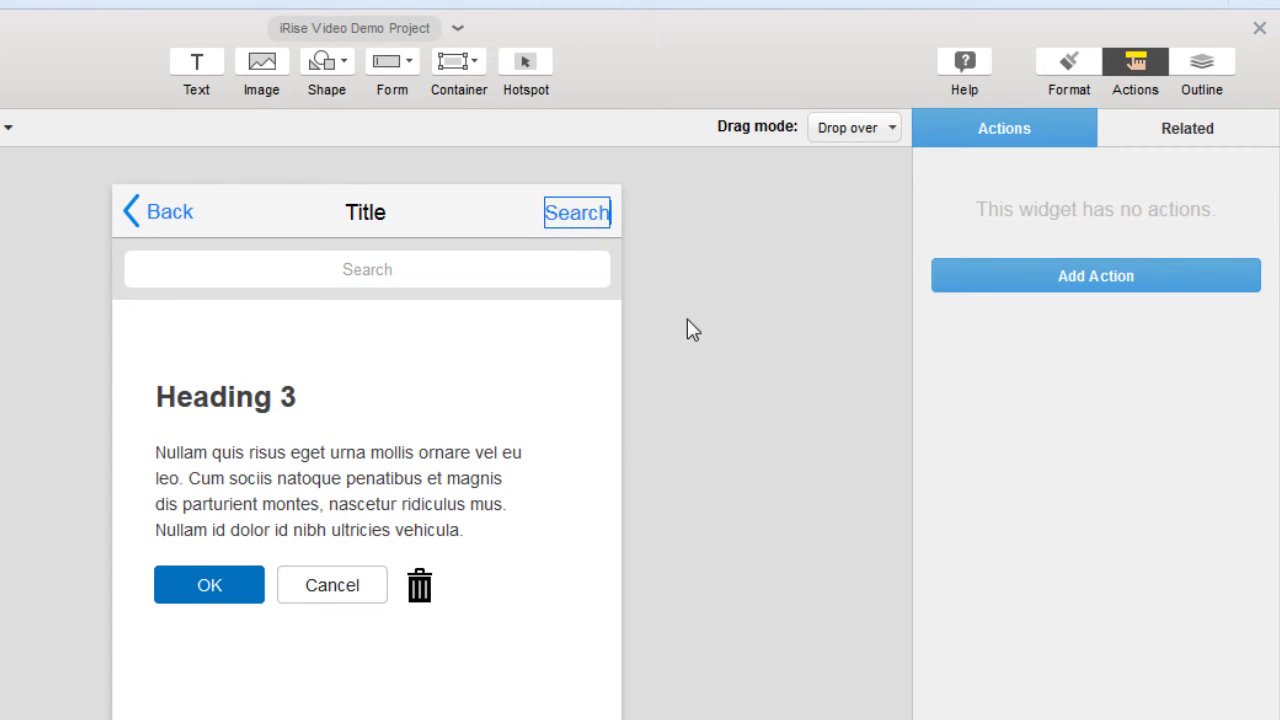
click(687, 329)
Add an action to the Search link with trigger Click and action Show widgets.
click(580, 228)
click(1034, 277)
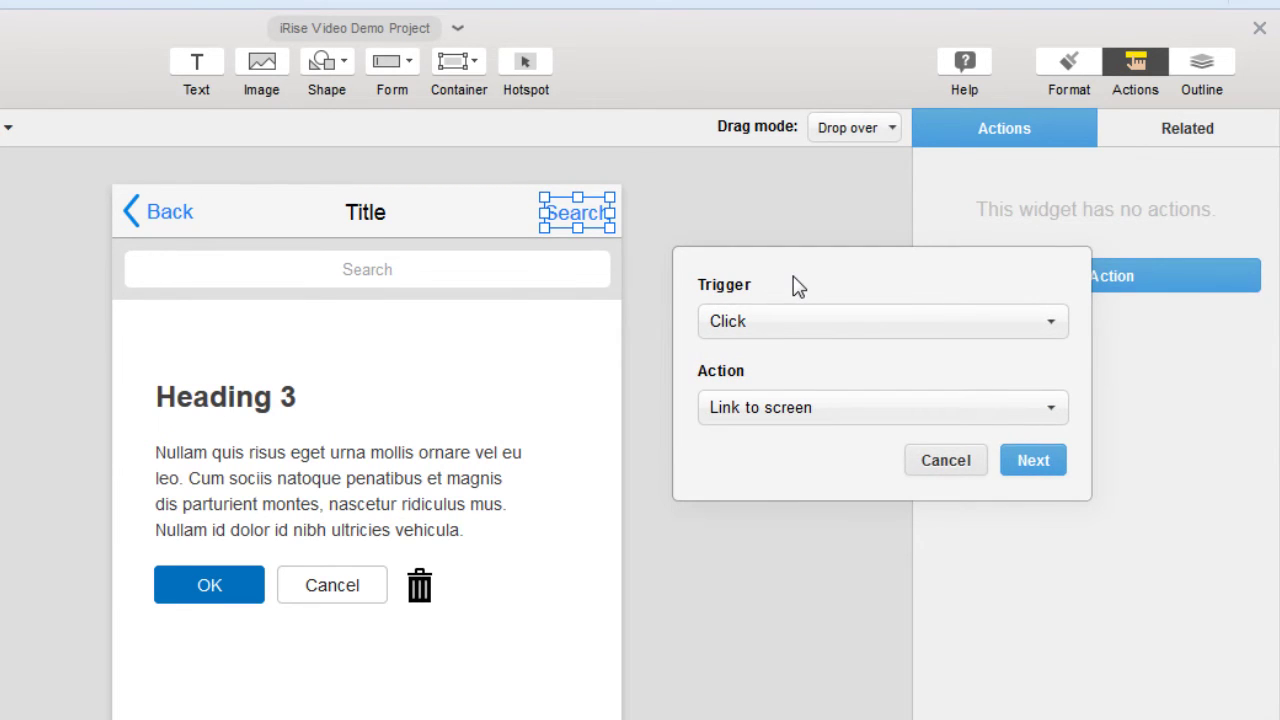
click(838, 322)
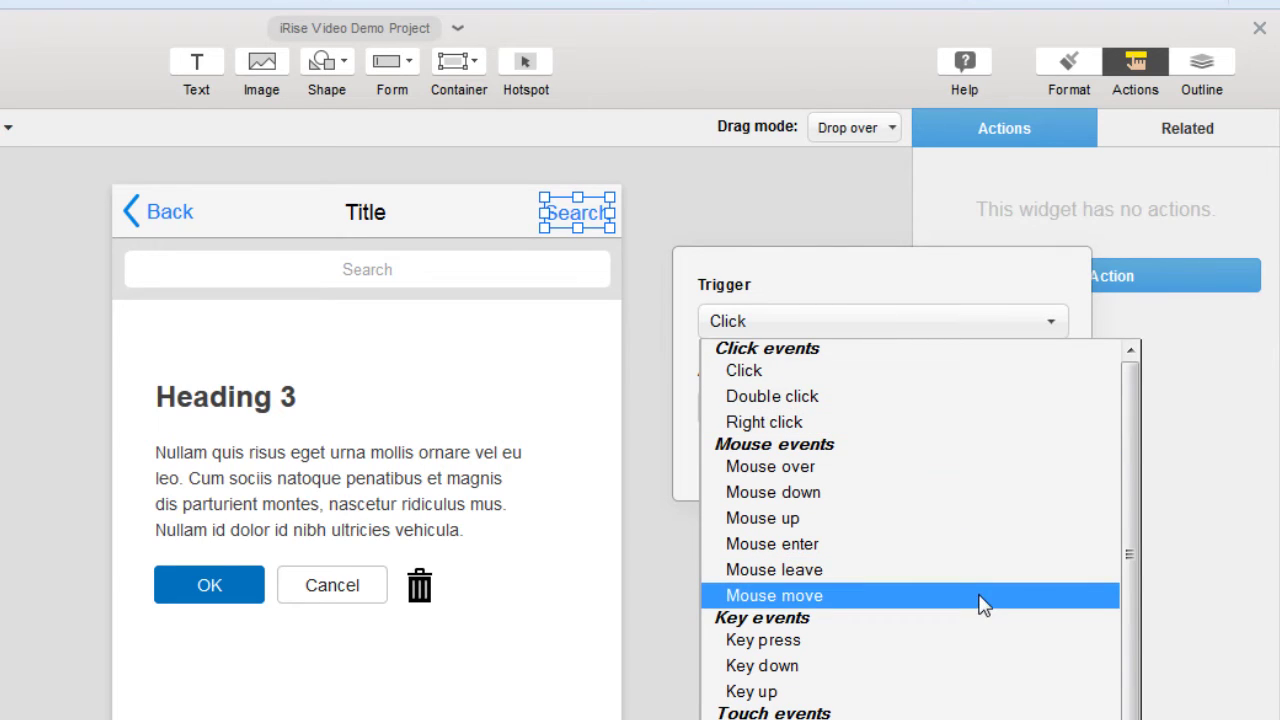
click(865, 374)
click(846, 416)
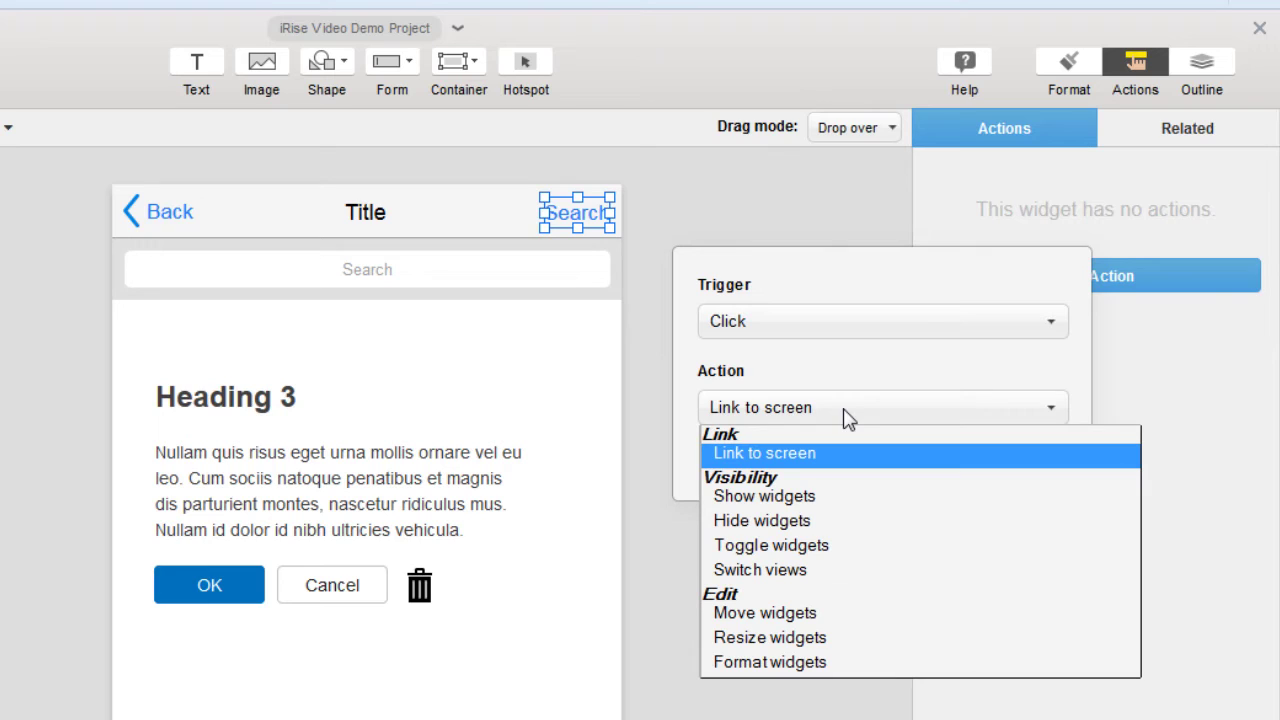
click(945, 494)
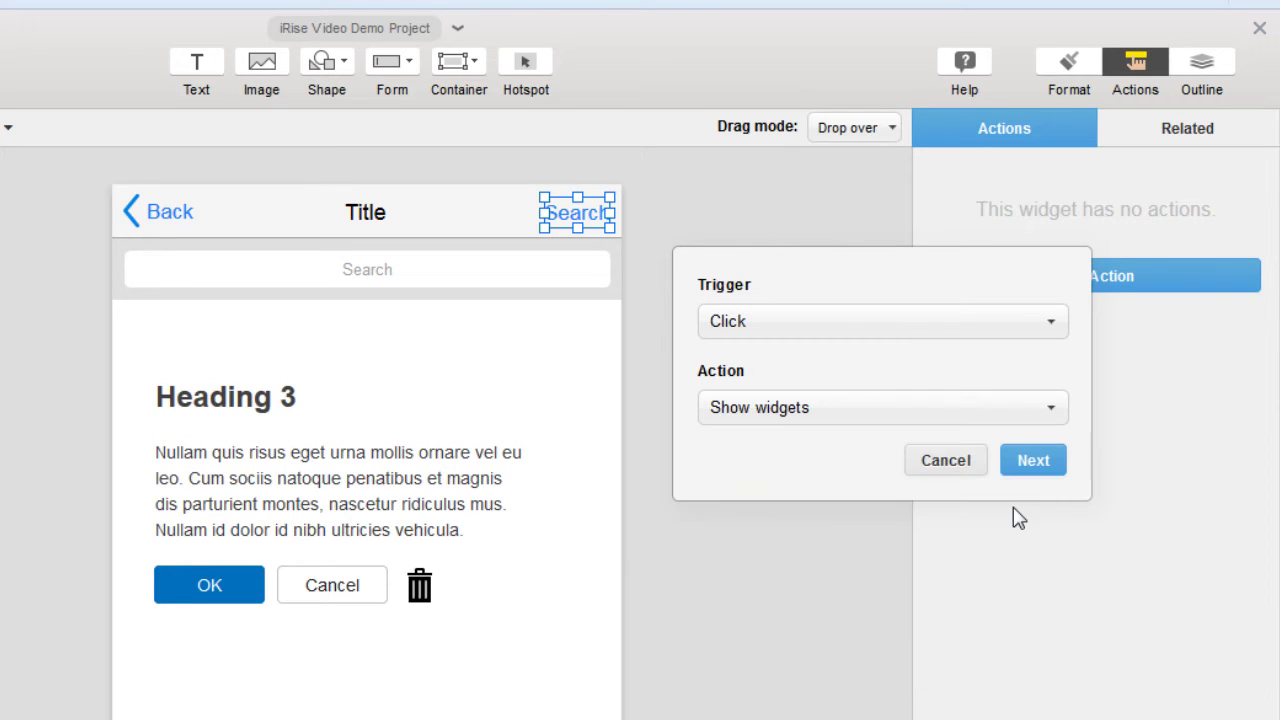
Target the search bar section and reveal it with a Push effect, up for hide, down for show.
click(1033, 461)
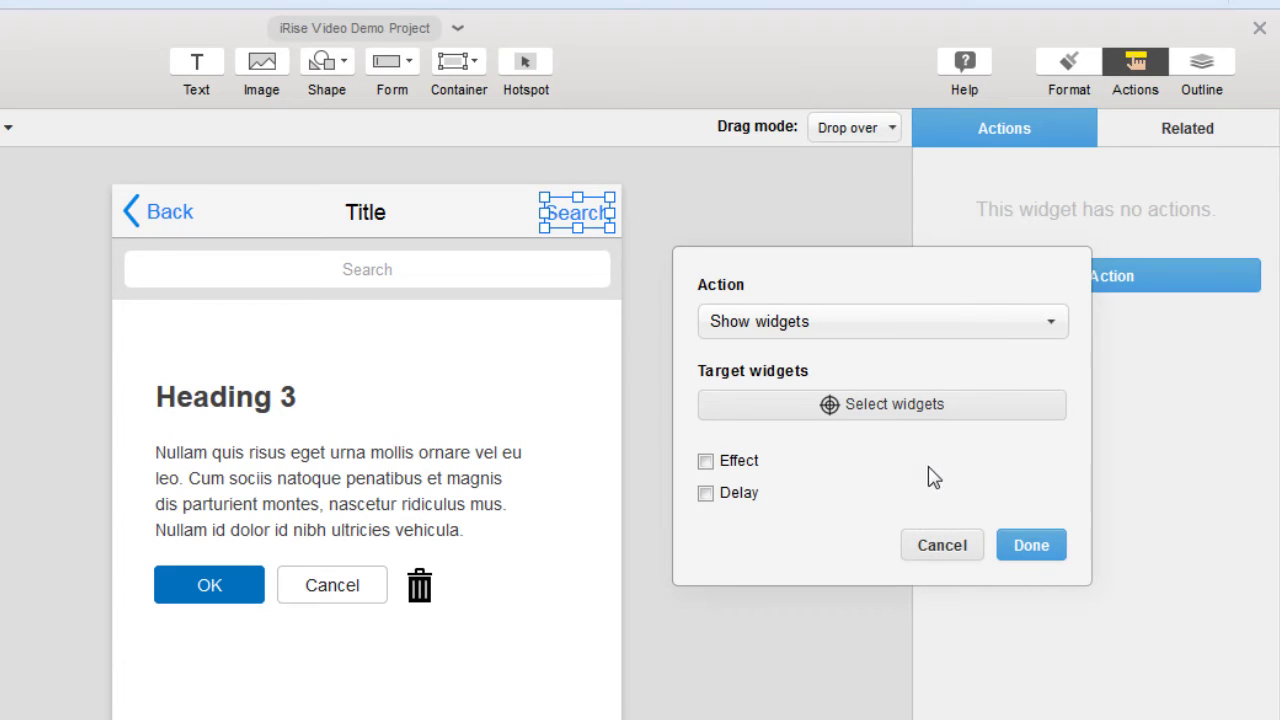
click(841, 410)
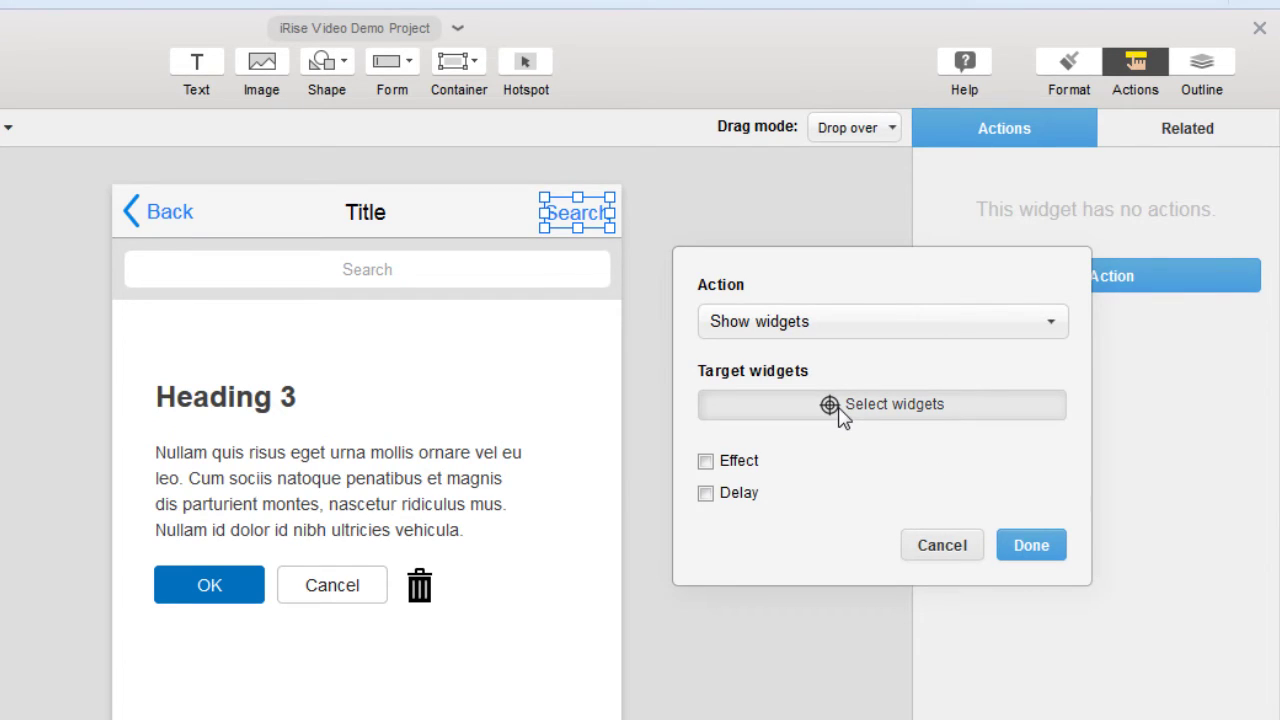
click(430, 290)
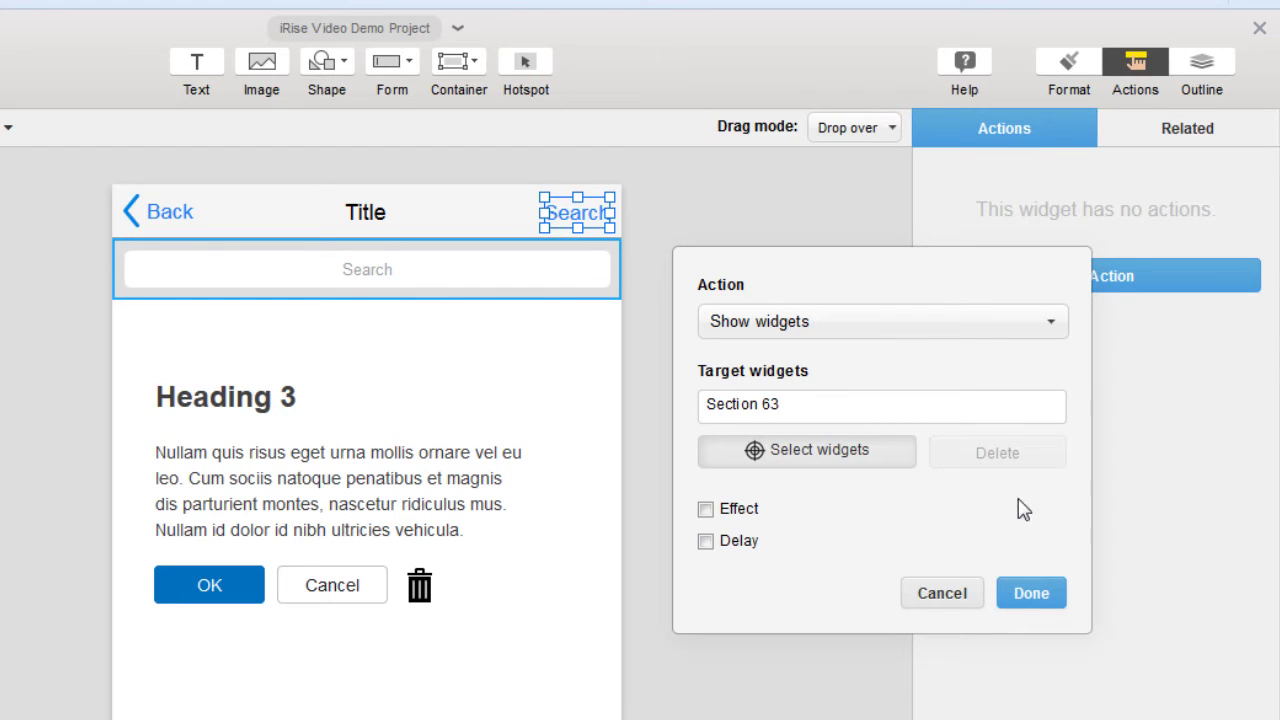
click(706, 510)
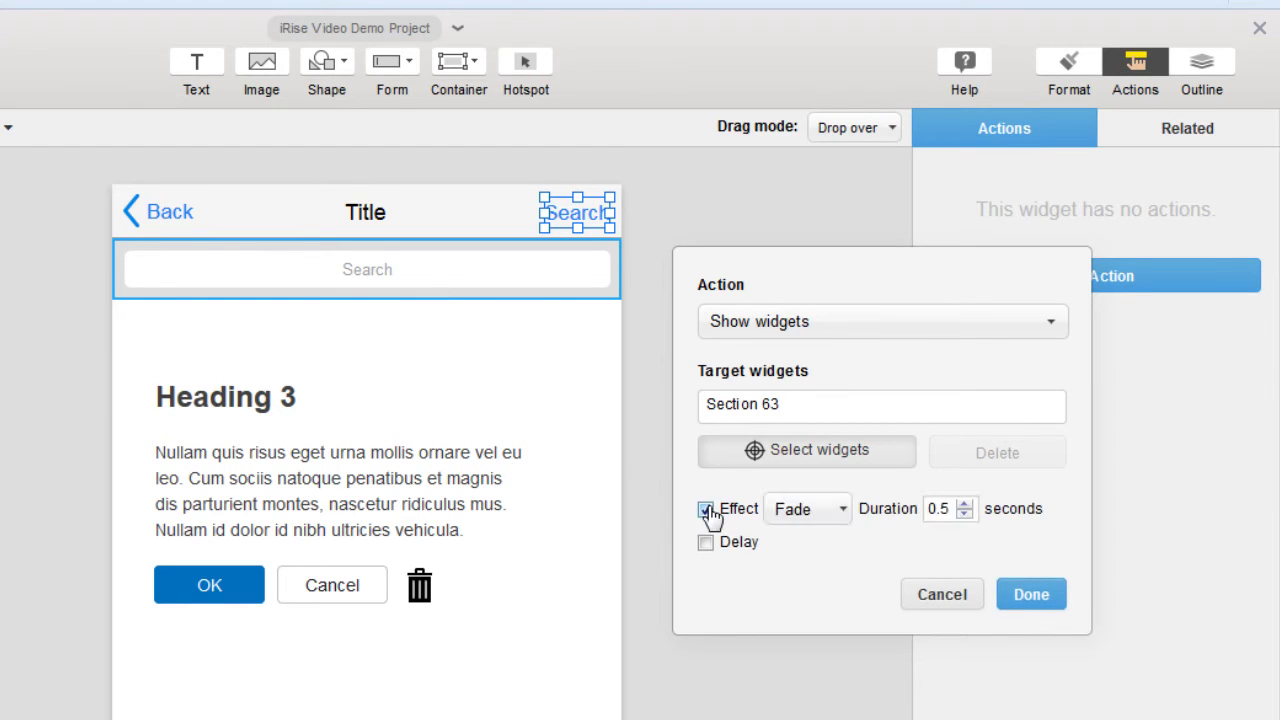
click(841, 509)
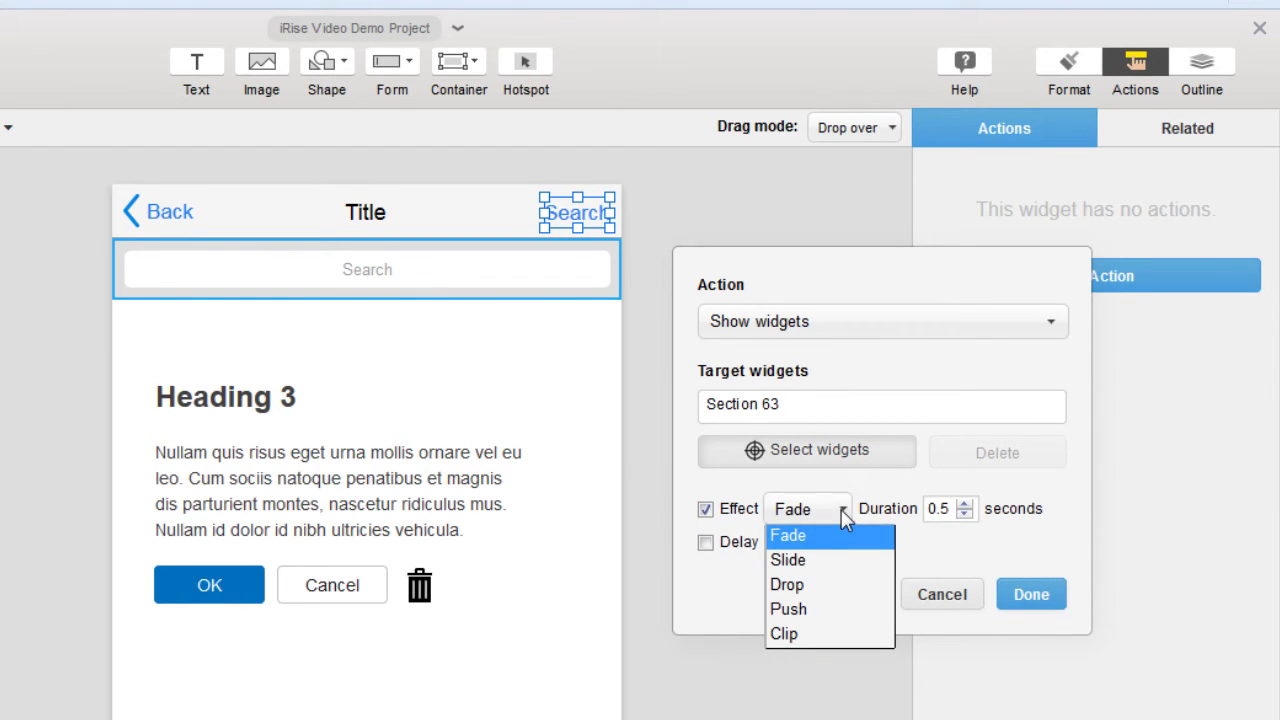
click(836, 609)
click(1025, 564)
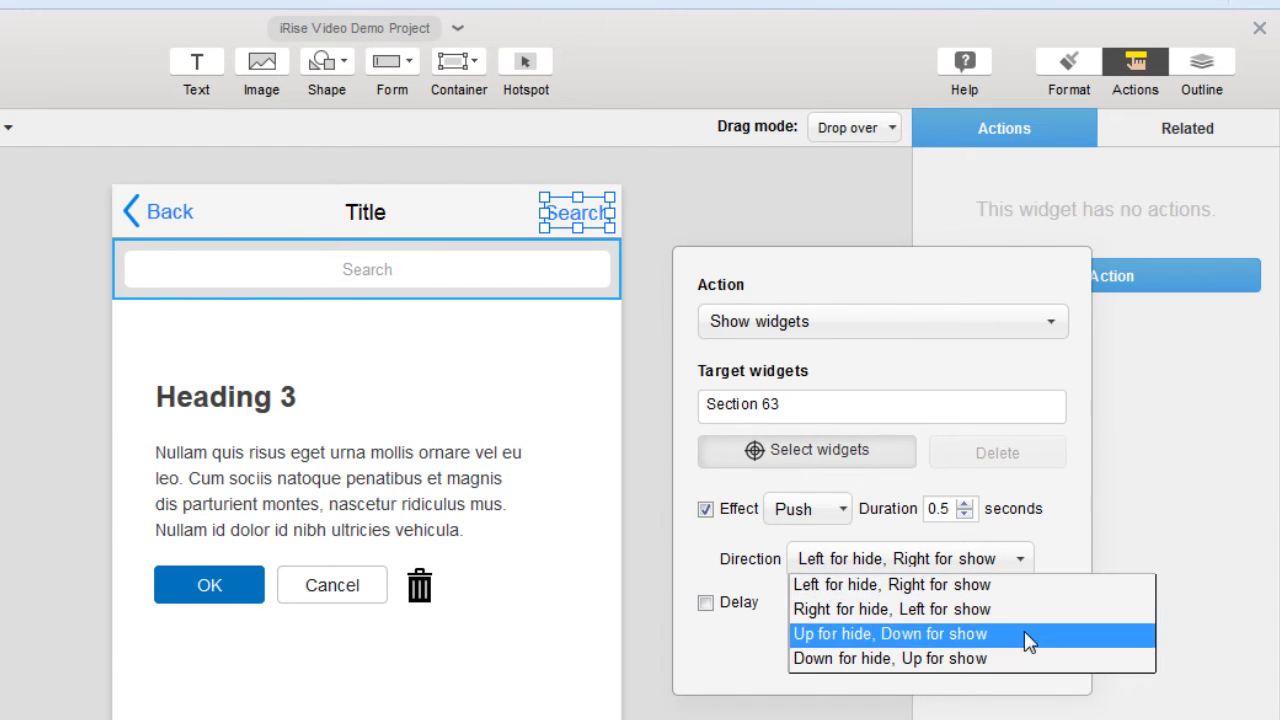
click(1104, 670)
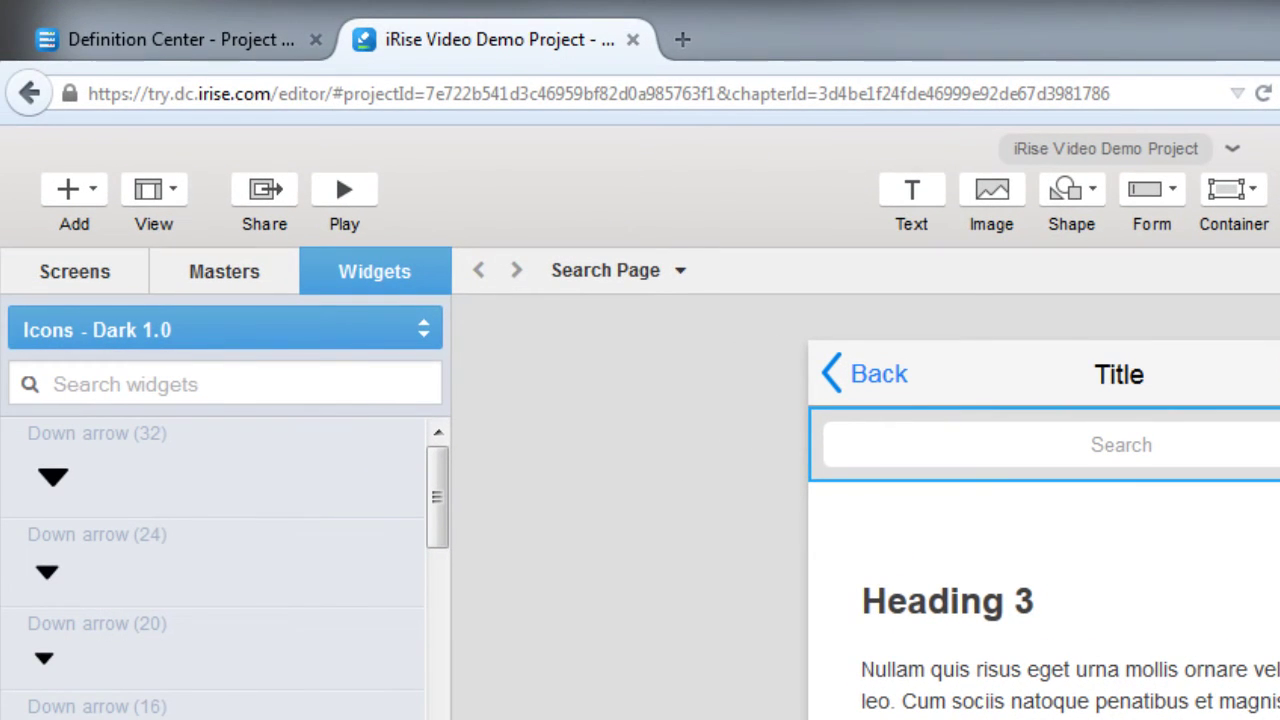
click(372, 200)
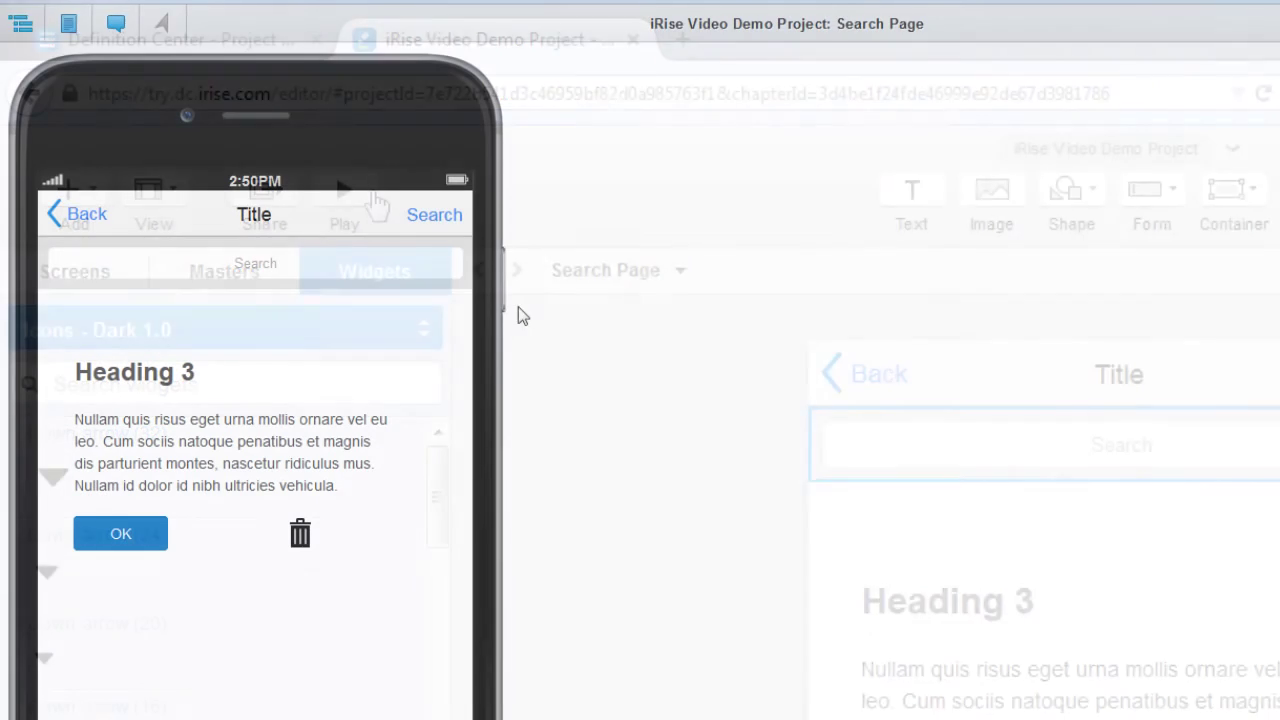
click(451, 212)
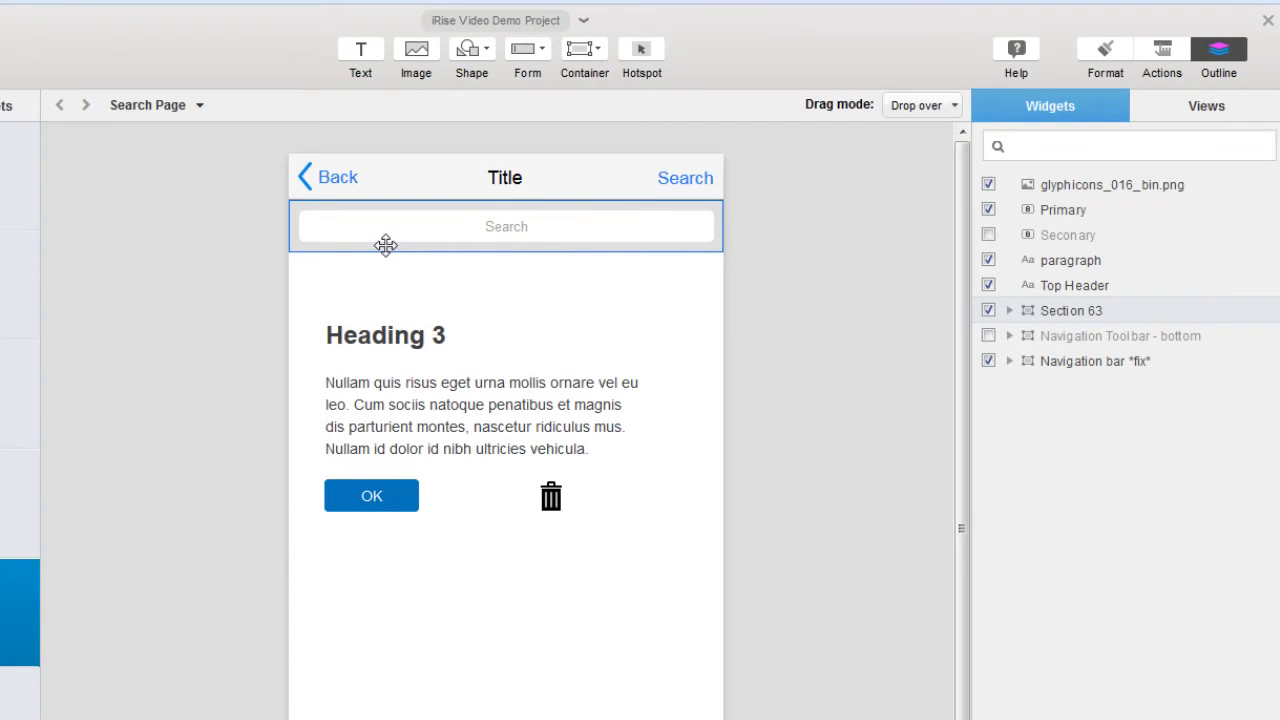
Set the search bar section to start hidden.
click(385, 245)
right_click(385, 245)
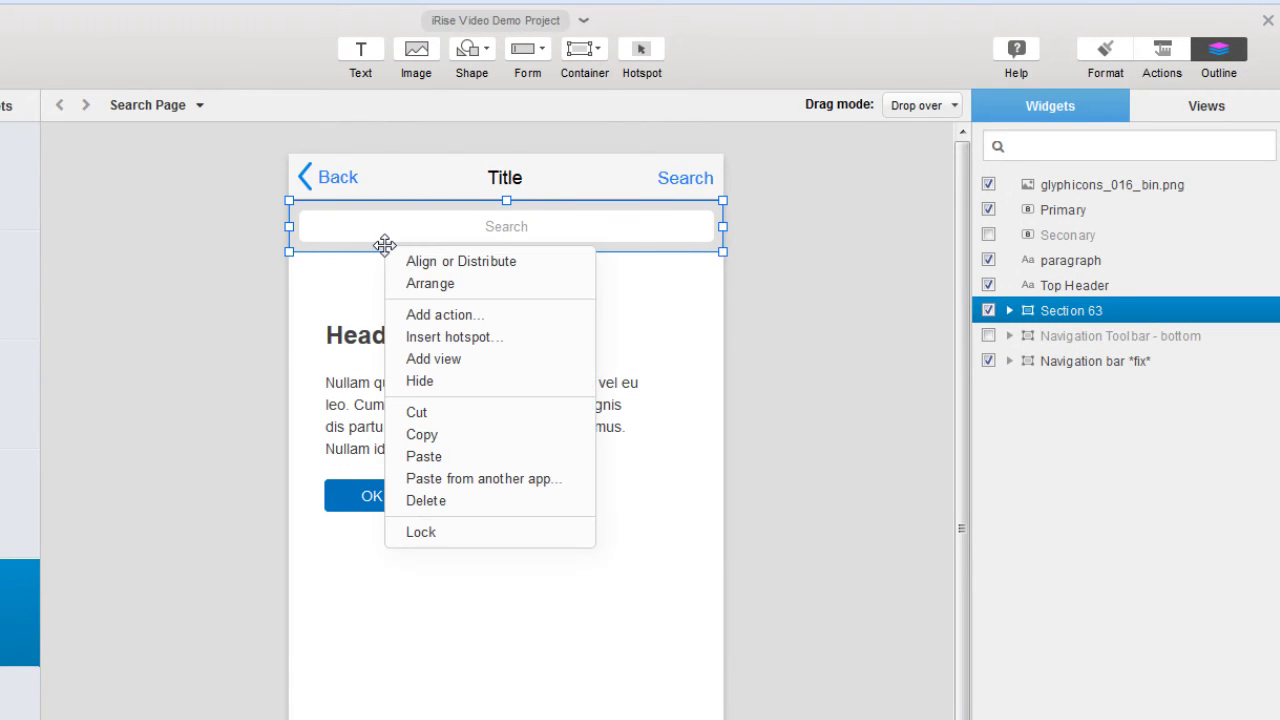
click(504, 380)
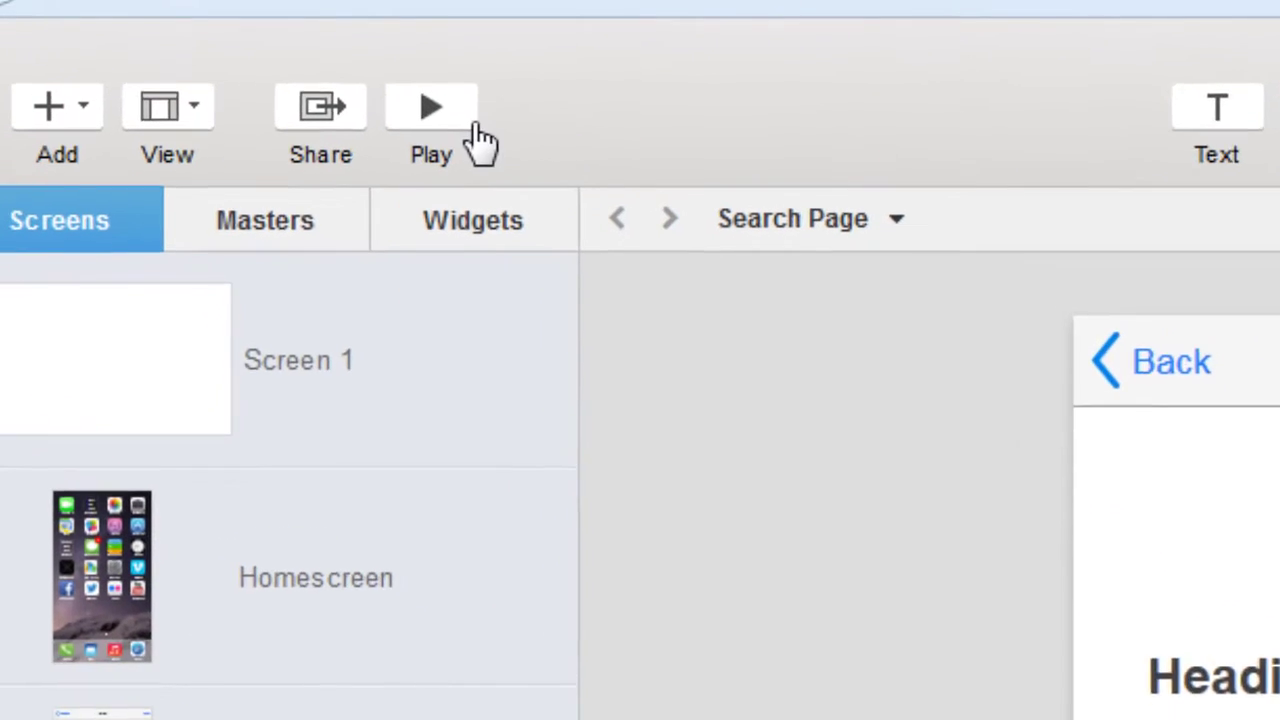
Preview the Search Page, tap Search to reveal the bar, and view the screen directory.
click(433, 110)
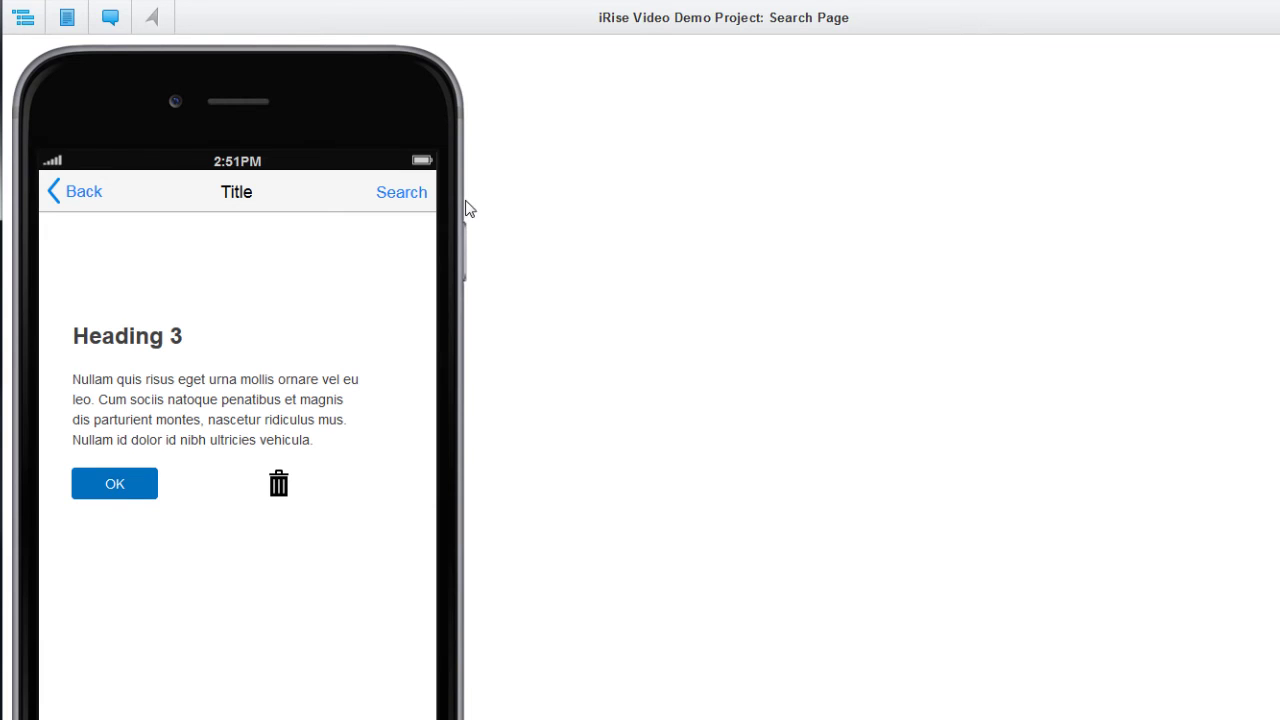
click(414, 192)
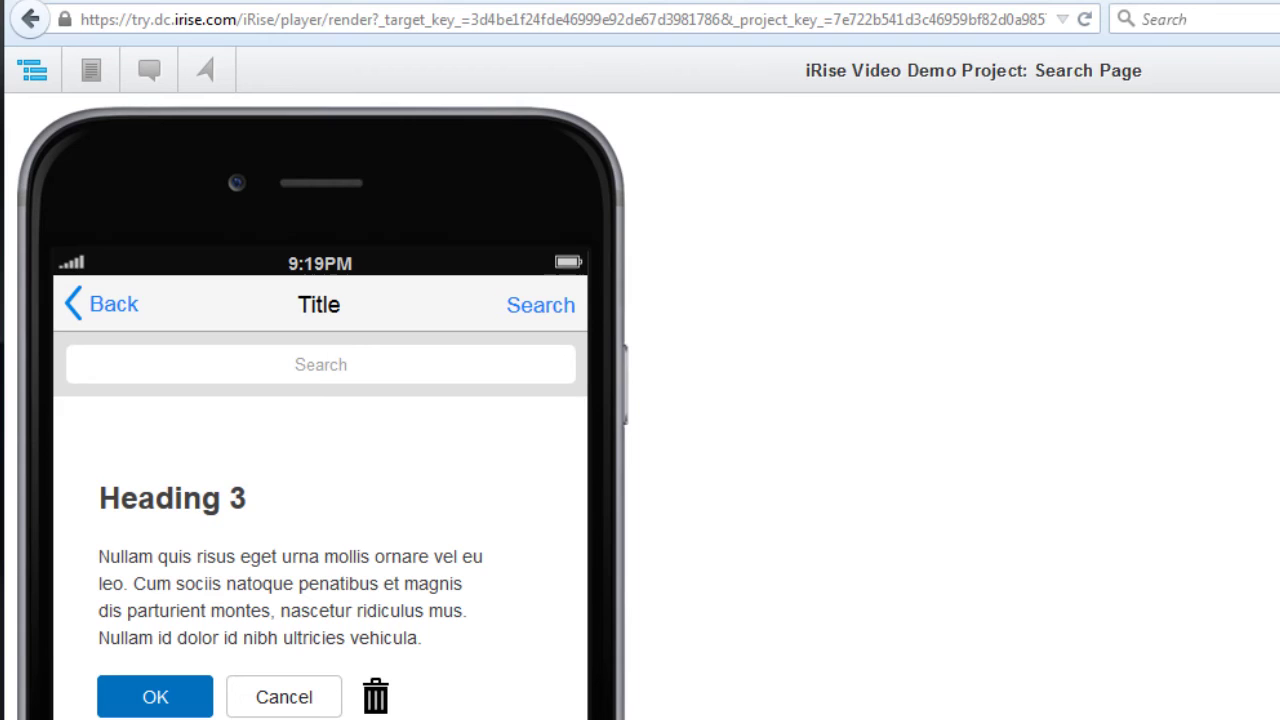
click(32, 70)
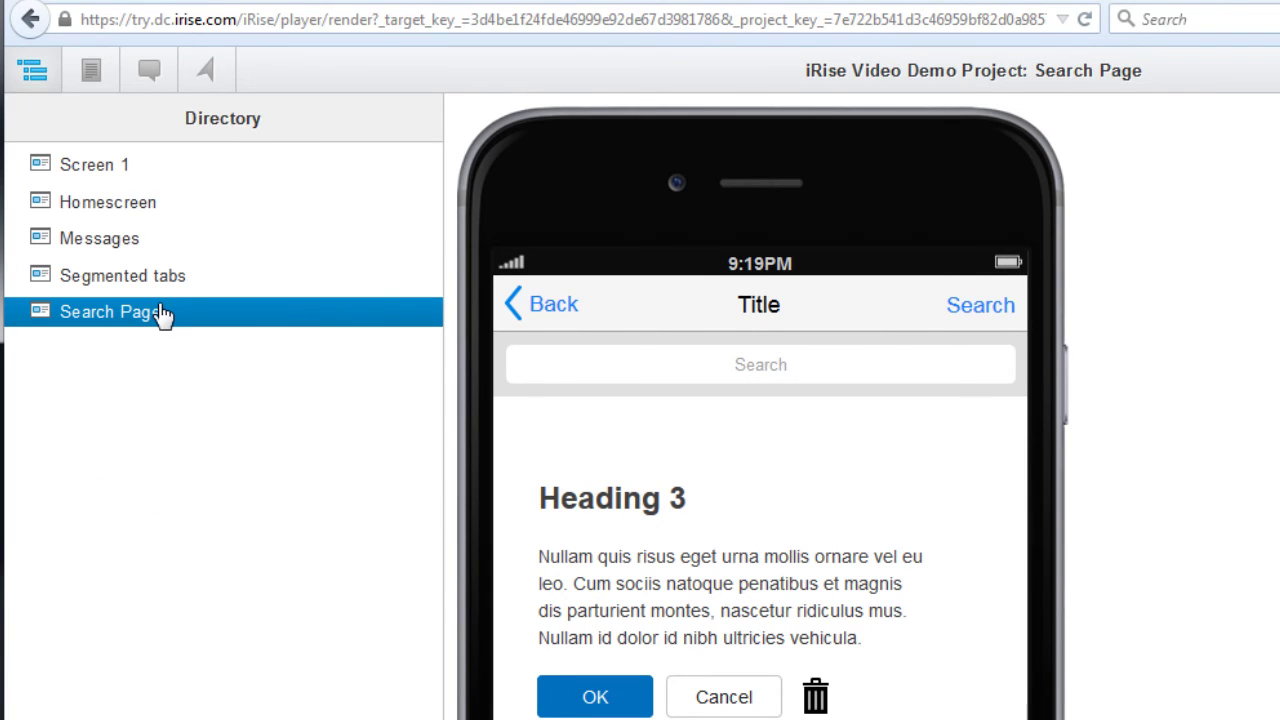
Post a purple-tagged comment: 'I think the Search text should change to Hide when clicked and the input should disappear'.
click(149, 70)
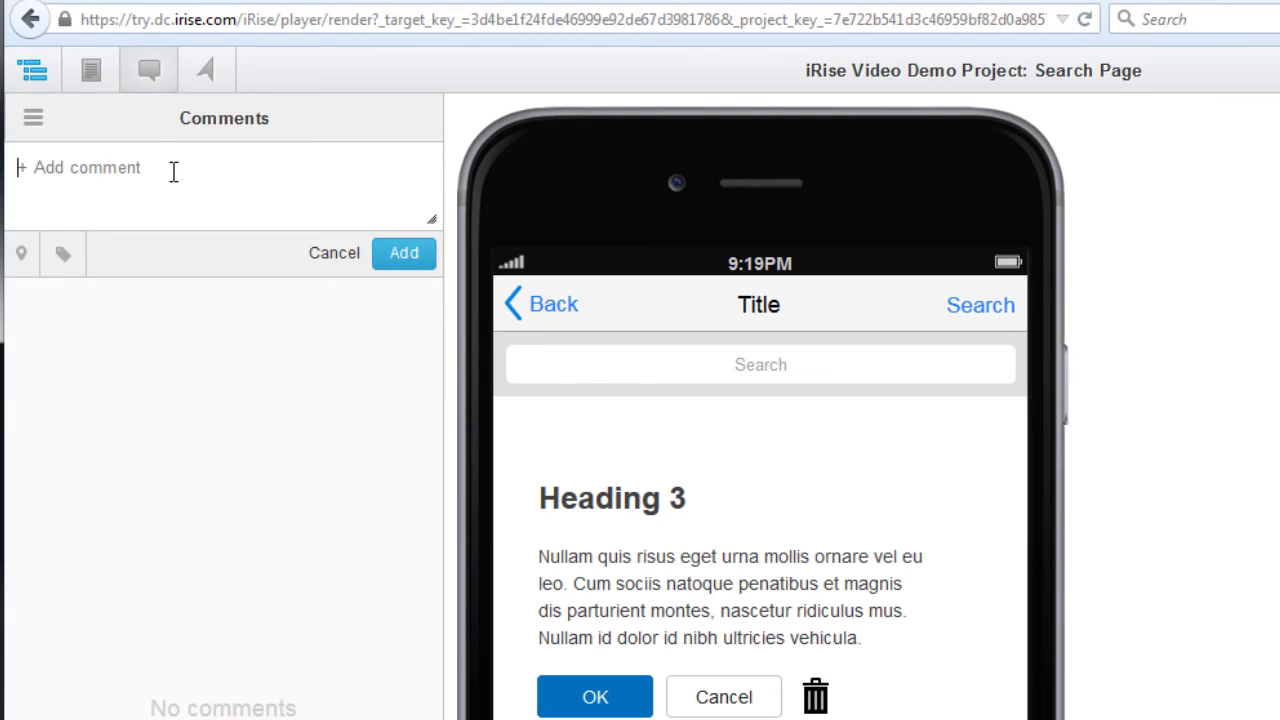
text(I think the Search text should change to Hide )
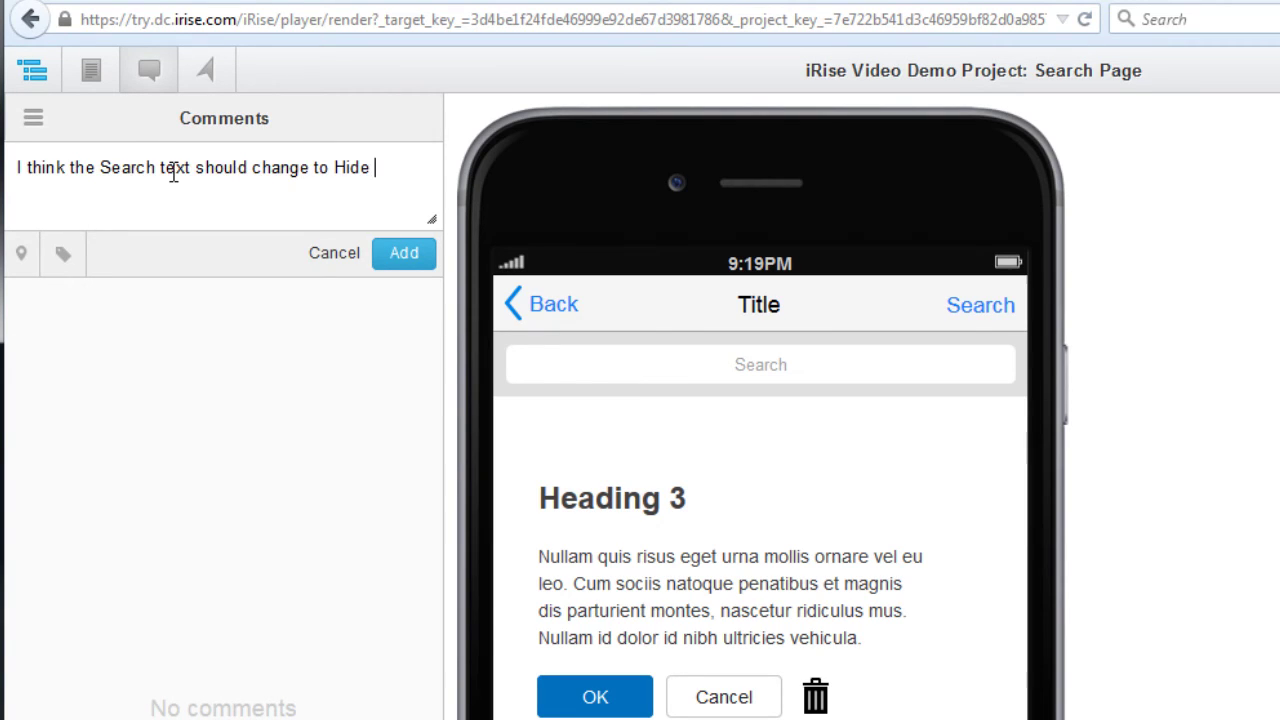
text(when clicked and the input should disappear.  Thoughts?)
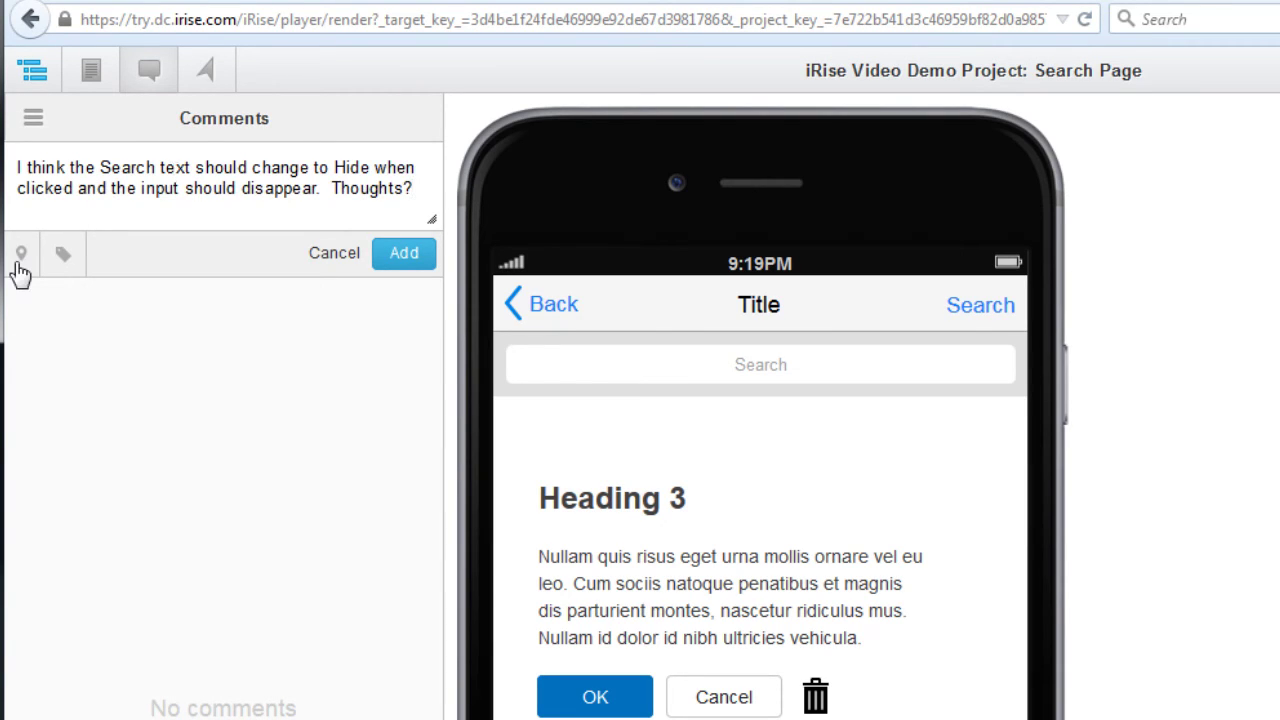
click(20, 256)
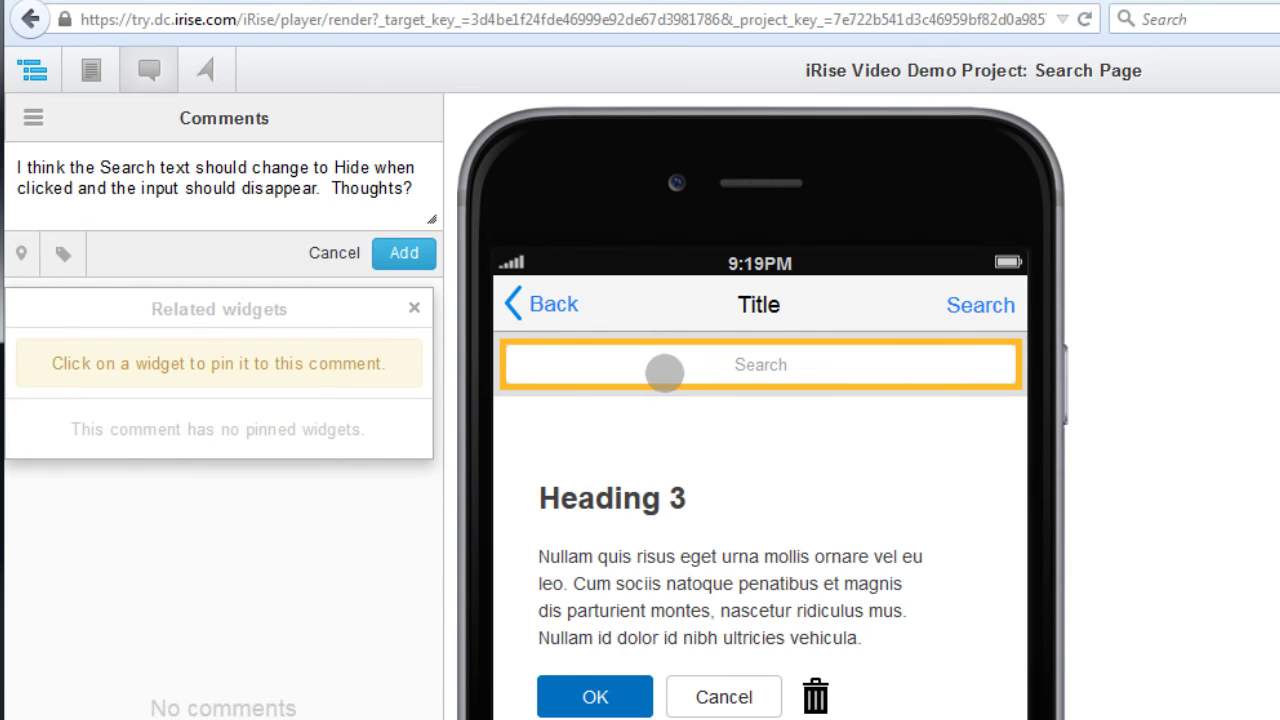
click(63, 253)
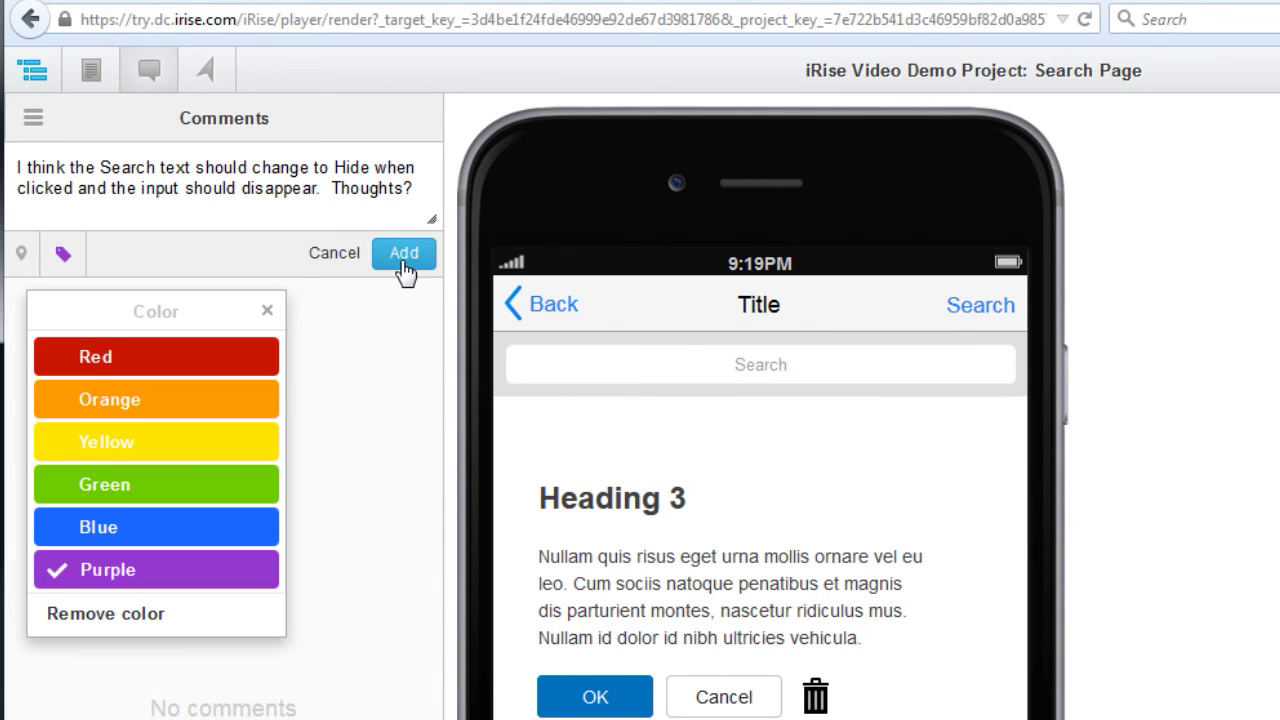
click(404, 255)
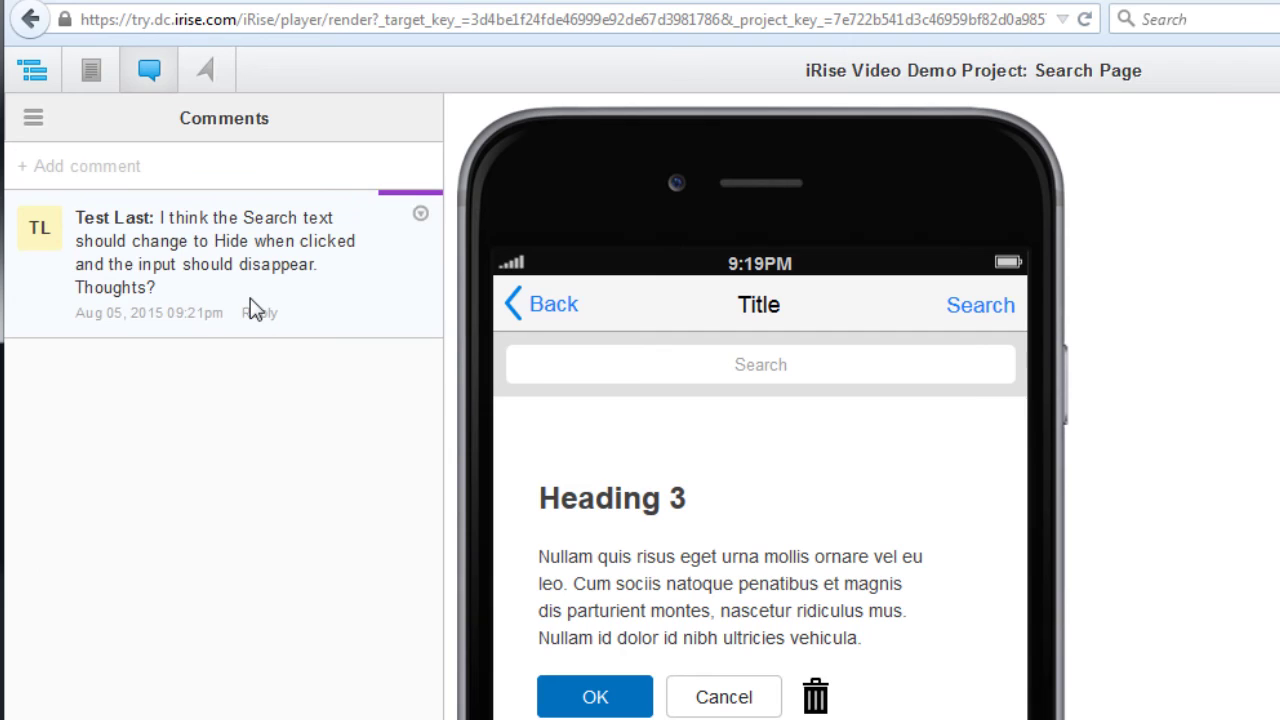
drag(252, 308, 160, 218)
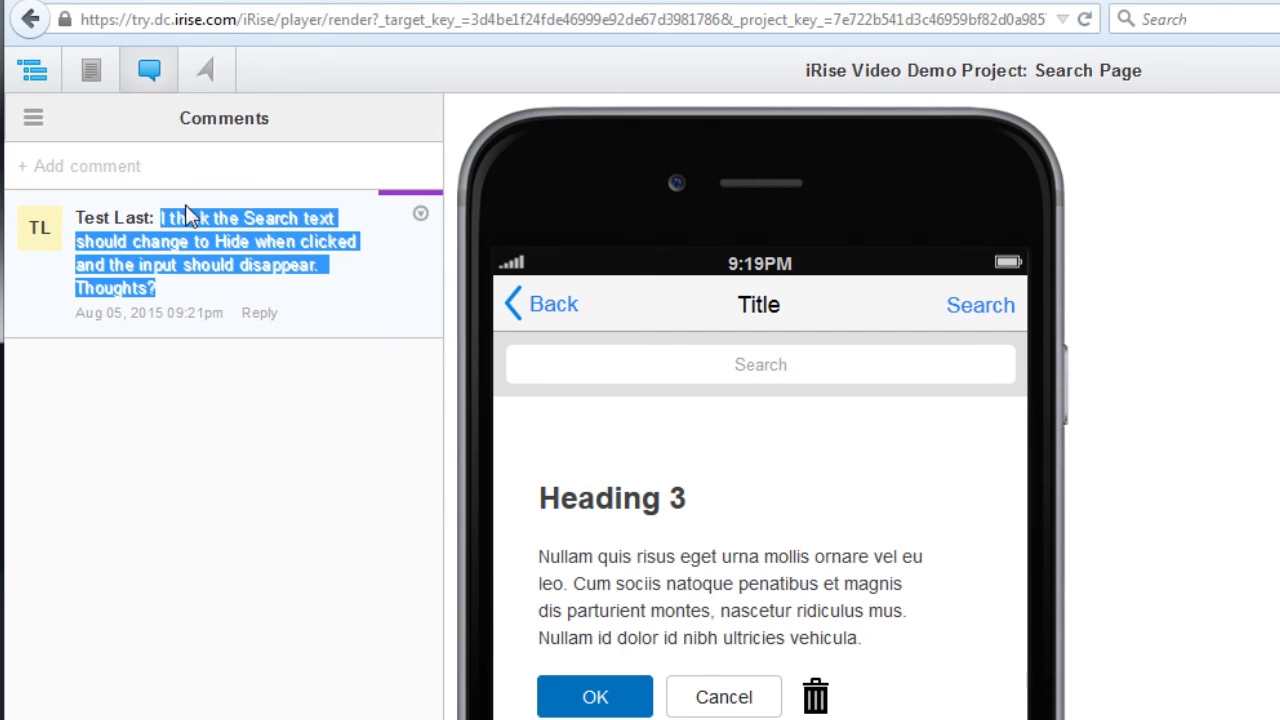
click(100, 80)
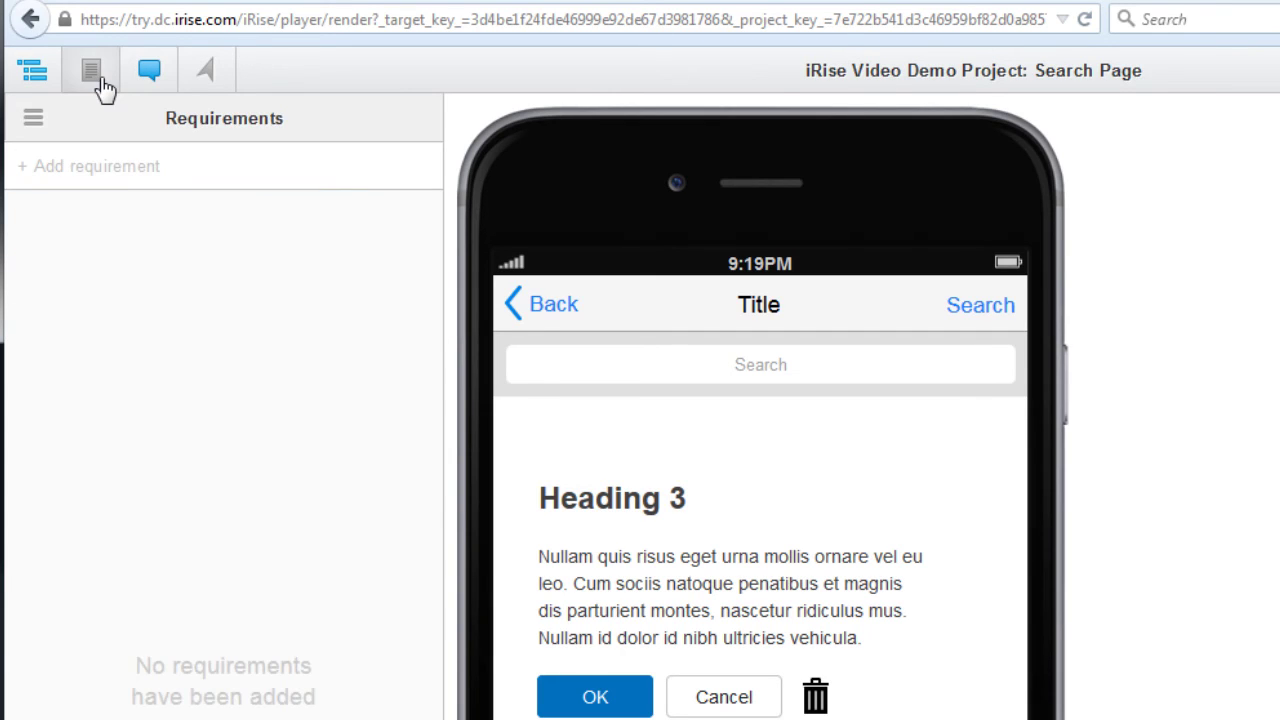
Add requirement 1001 with the pasted Search-to-Hide text, pinned to the search input and Search link.
click(250, 170)
text(The Search text should change to Hide when clicked and the input should disappear.)
click(21, 253)
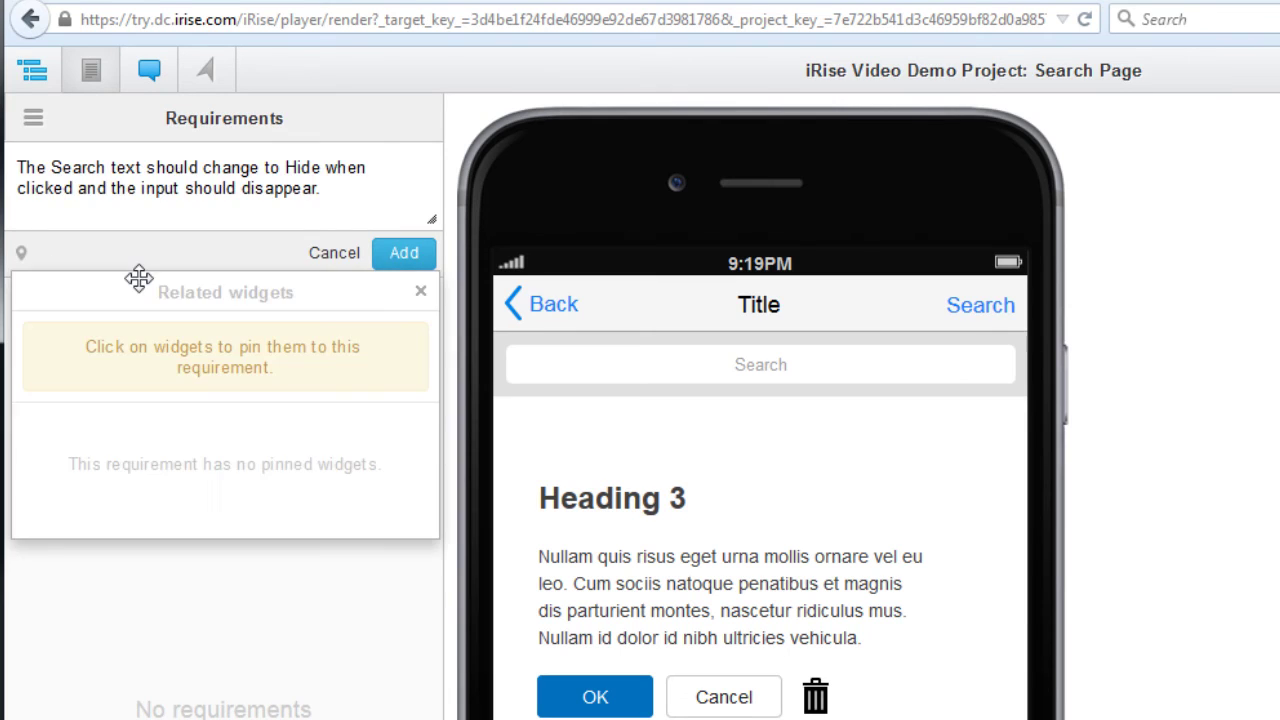
click(736, 364)
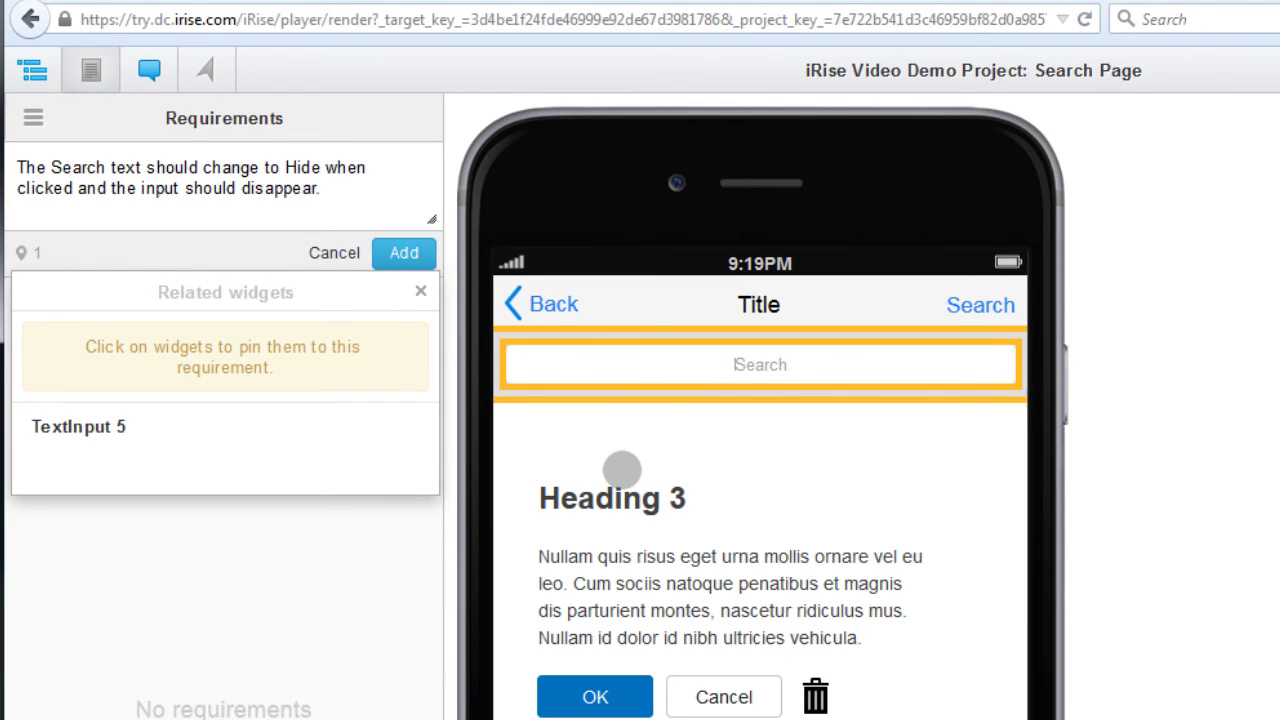
click(973, 313)
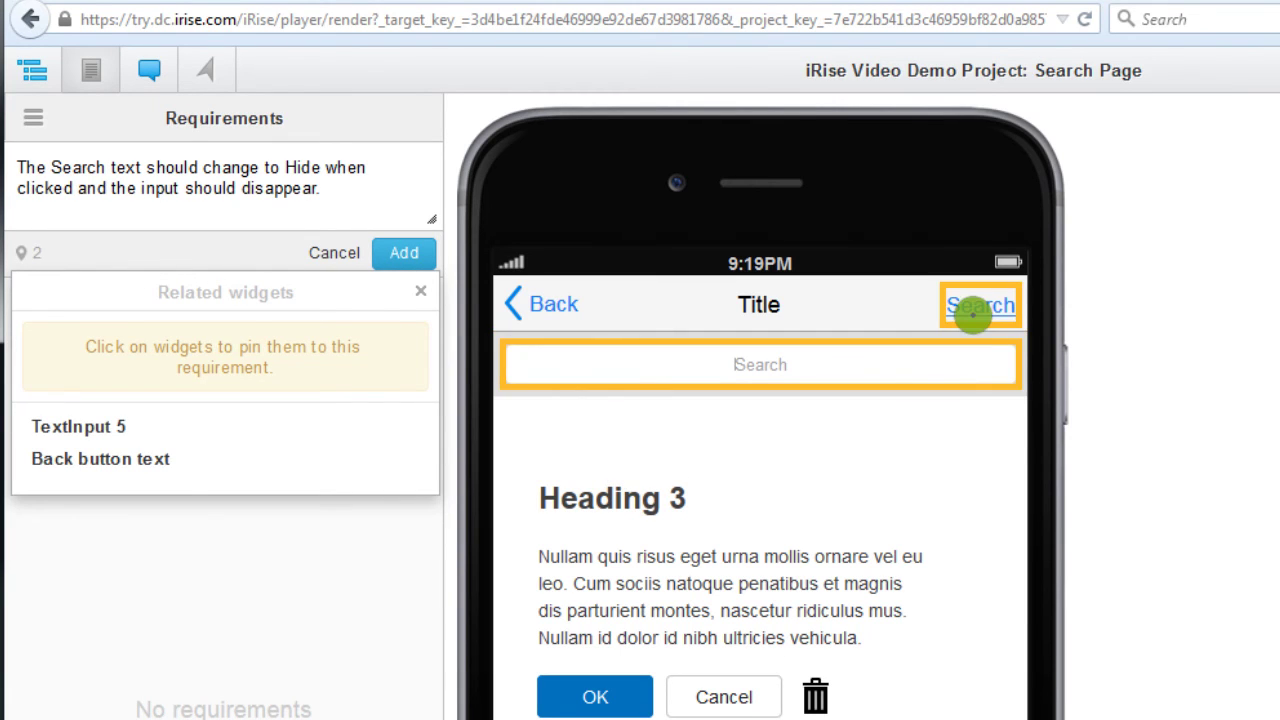
click(404, 254)
click(289, 246)
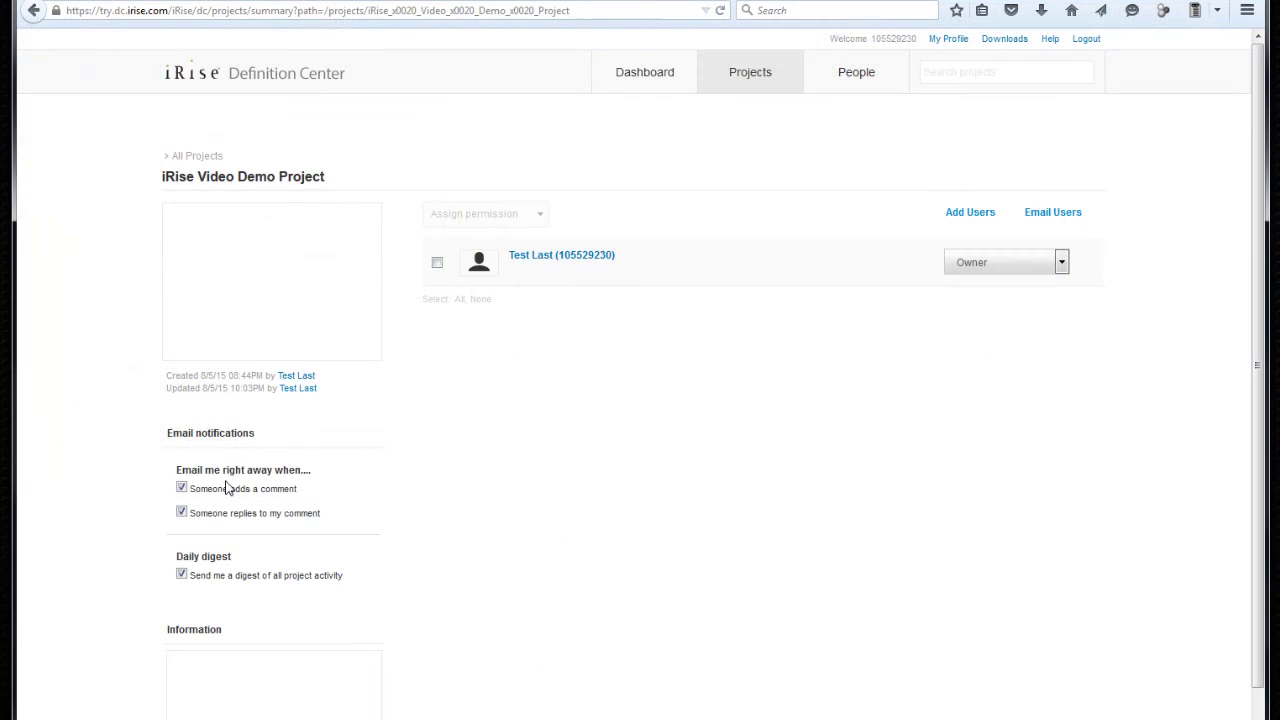
Toggle the comment emails and daily activity digest off and back on, leaving both enabled.
click(182, 489)
click(182, 489)
click(181, 574)
click(181, 574)
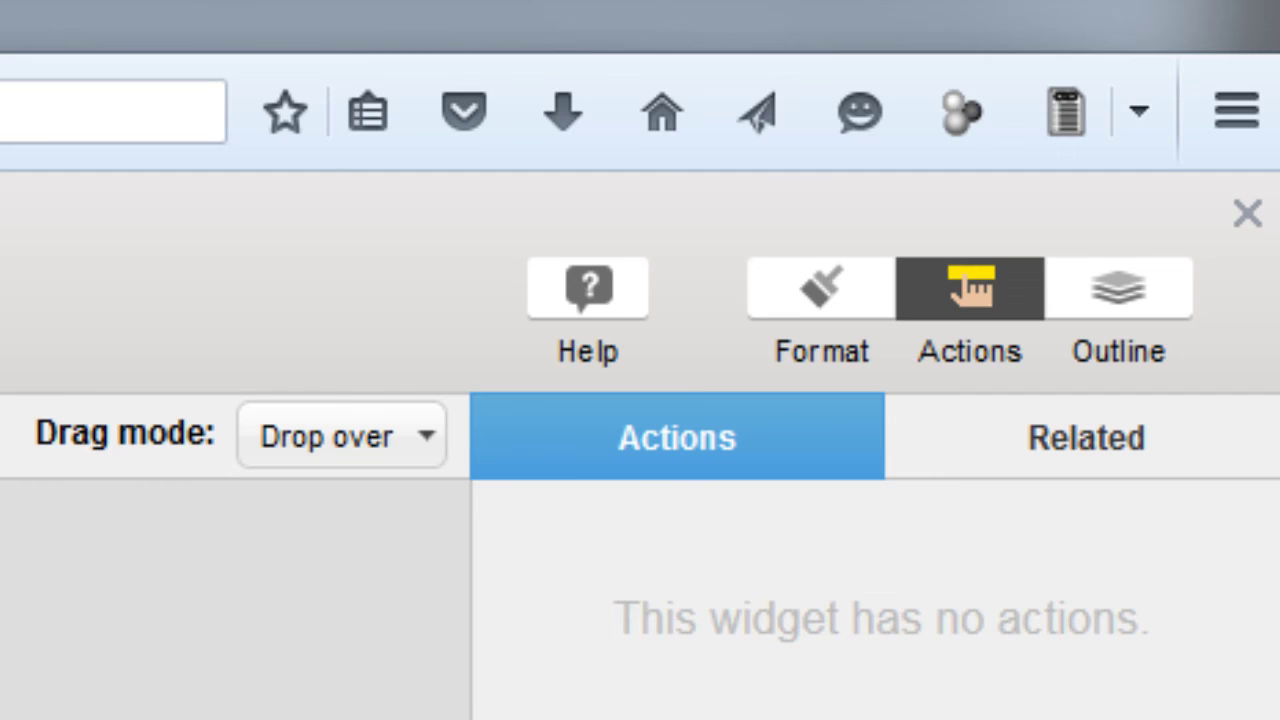
Open iRise help and send 'Hi - I have a question' in the chat panel.
click(606, 290)
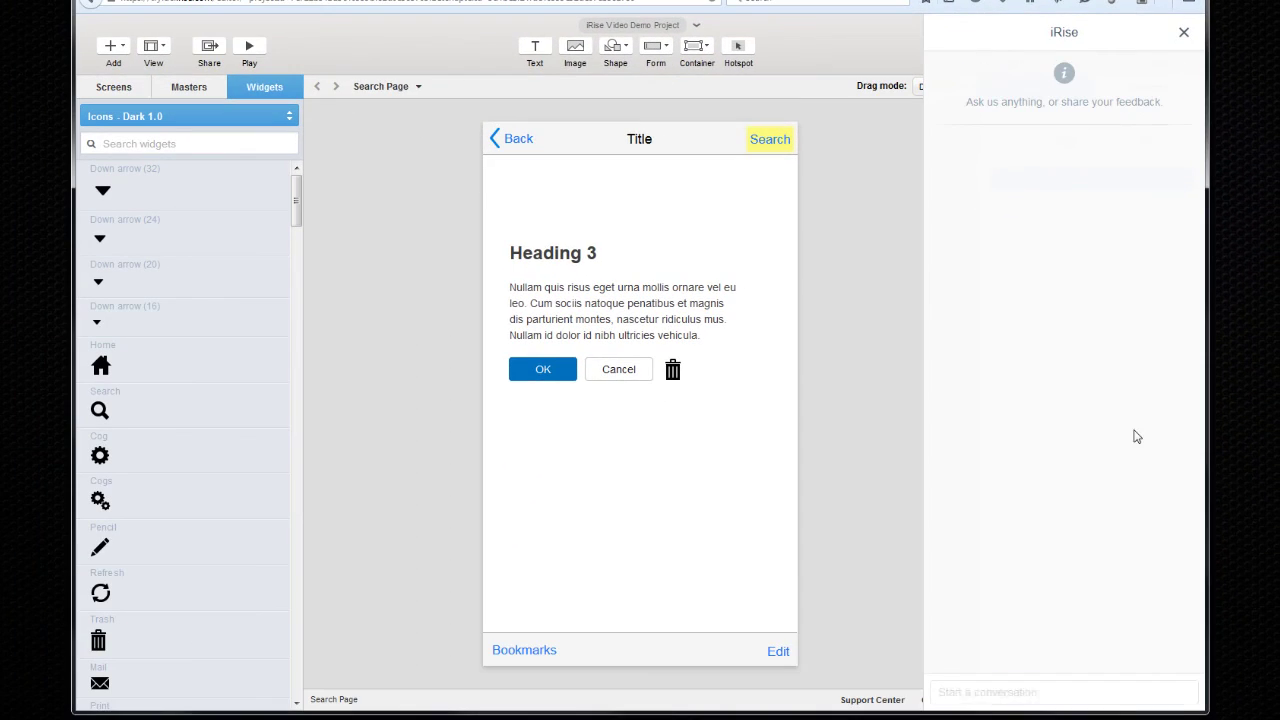
text(Hi - I have a )
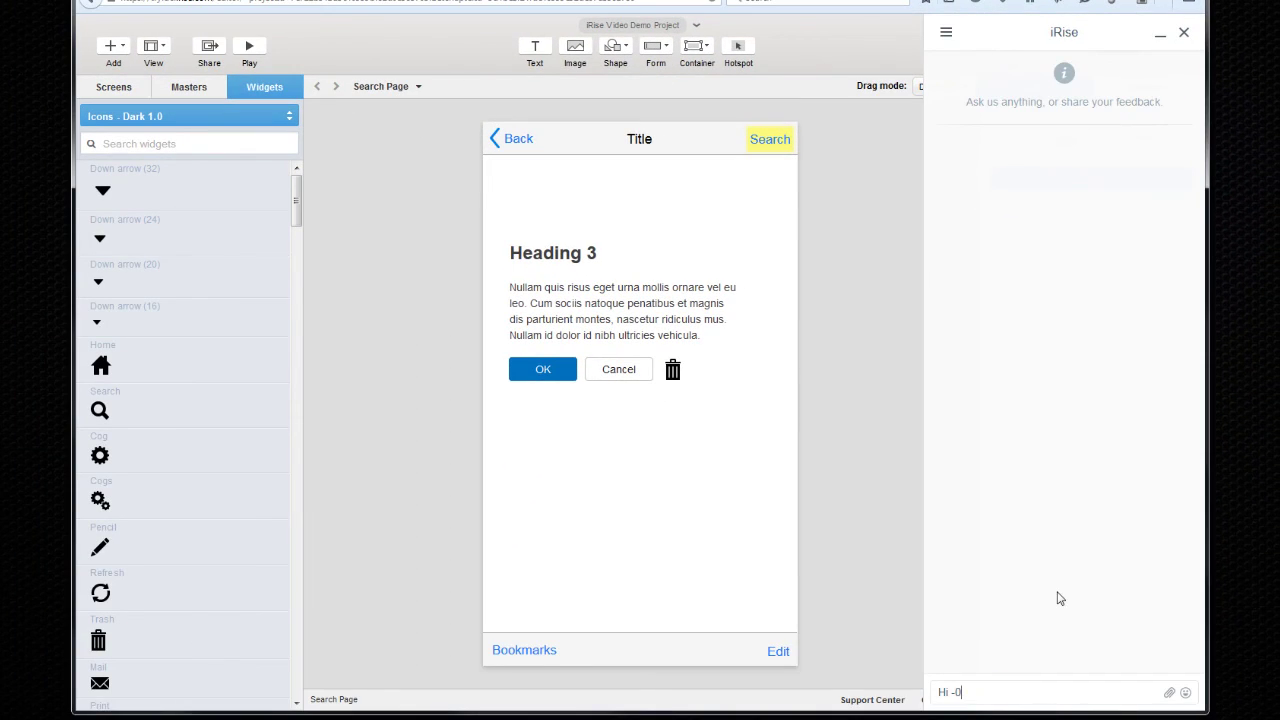
text(question)
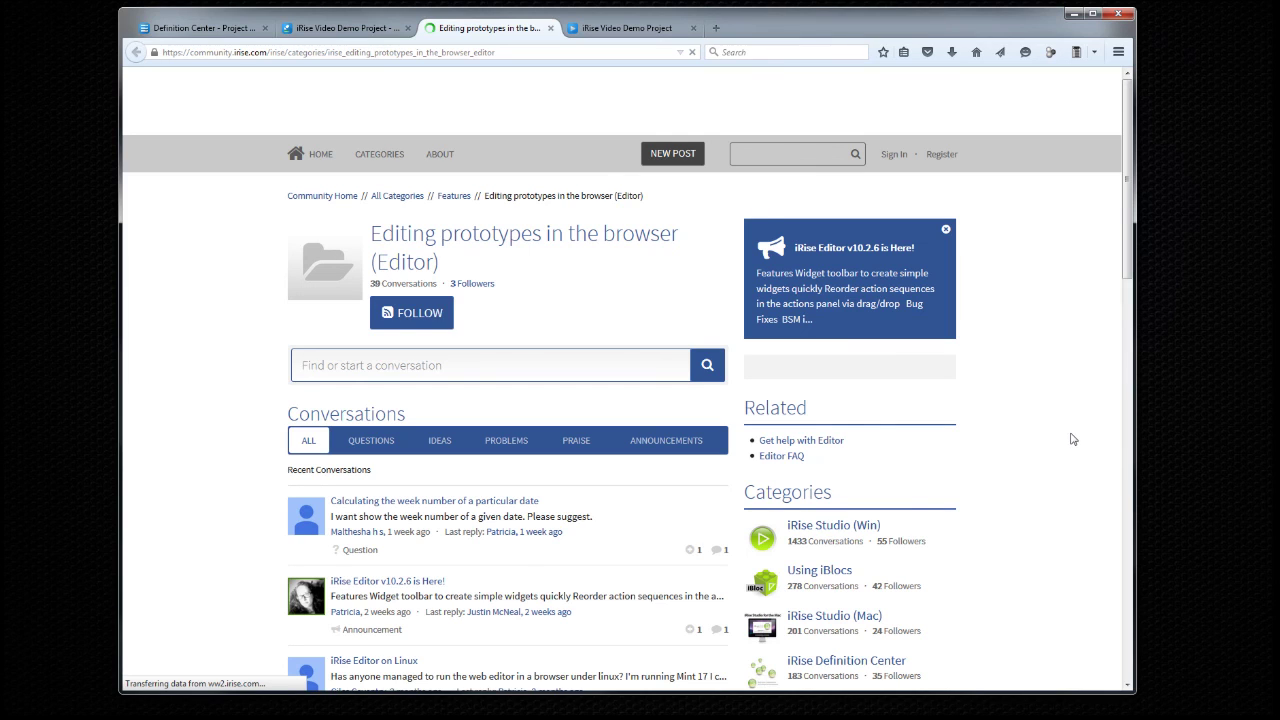
scroll(1071, 437, down, 1)
scroll(989, 272, up, 1)
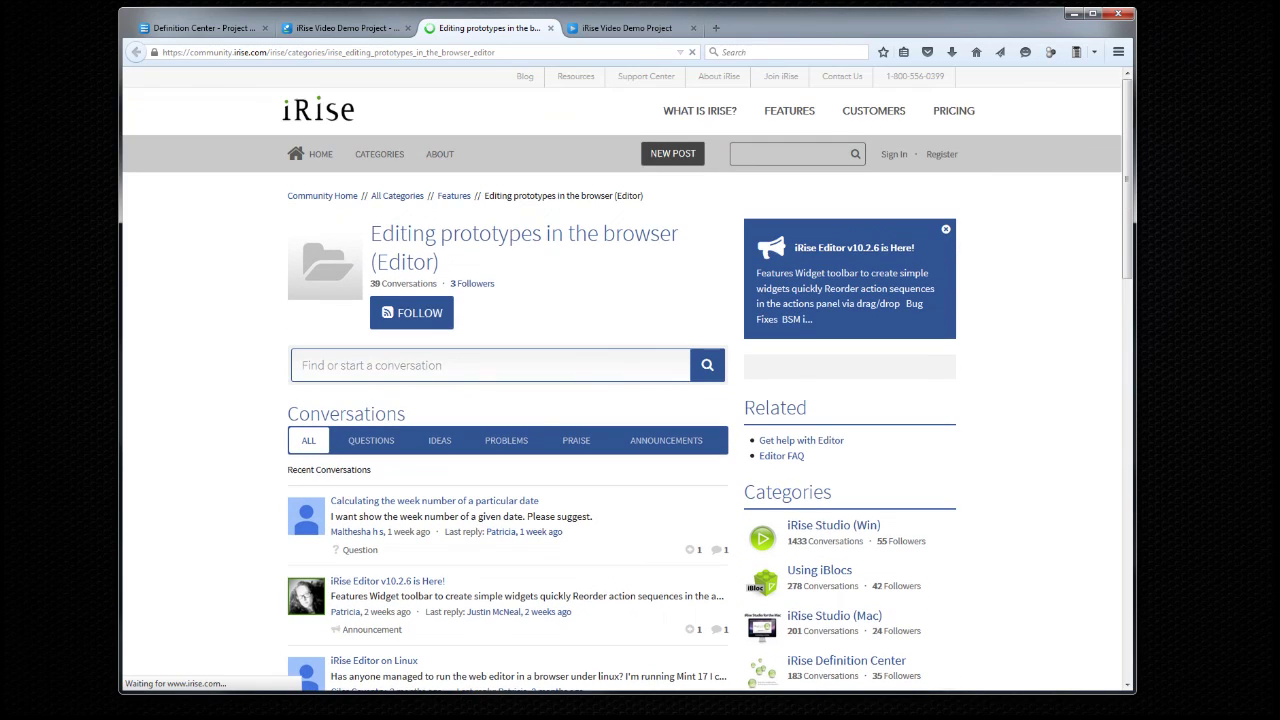